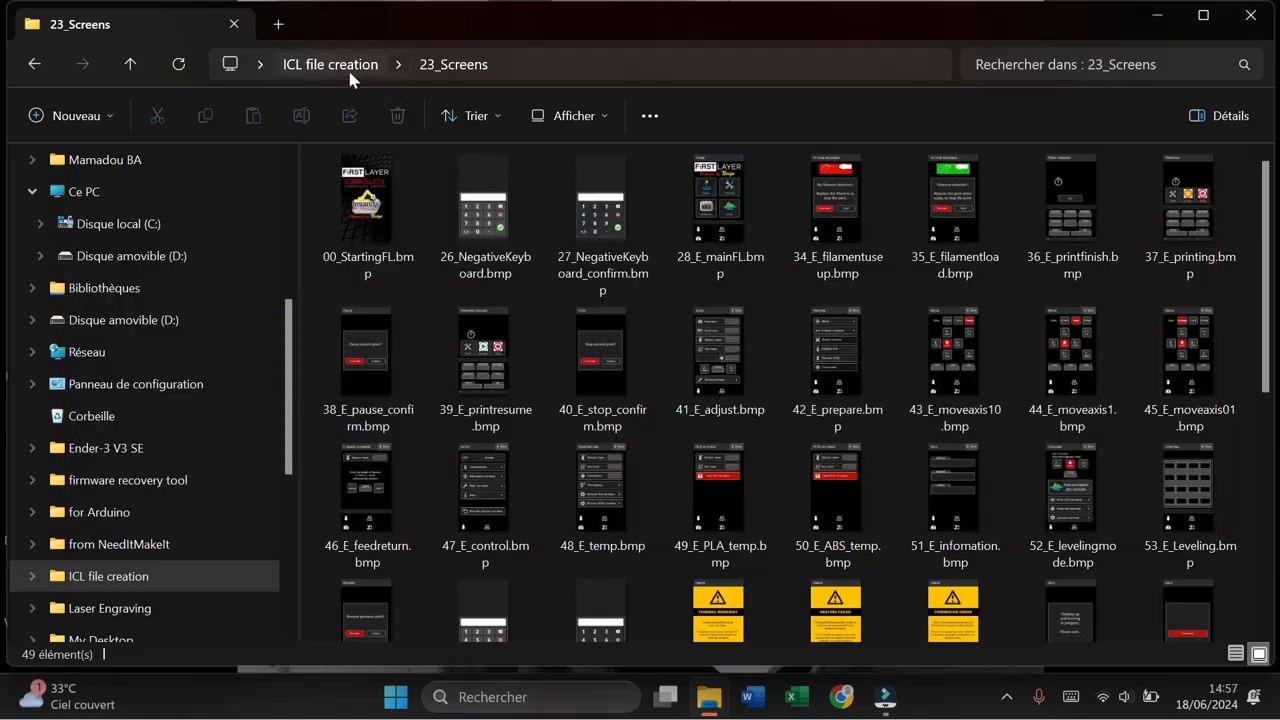
Step: Look through the DGUS_V7647-1206 and 23_Screens folders inside the ICL file creation folder
click(347, 68)
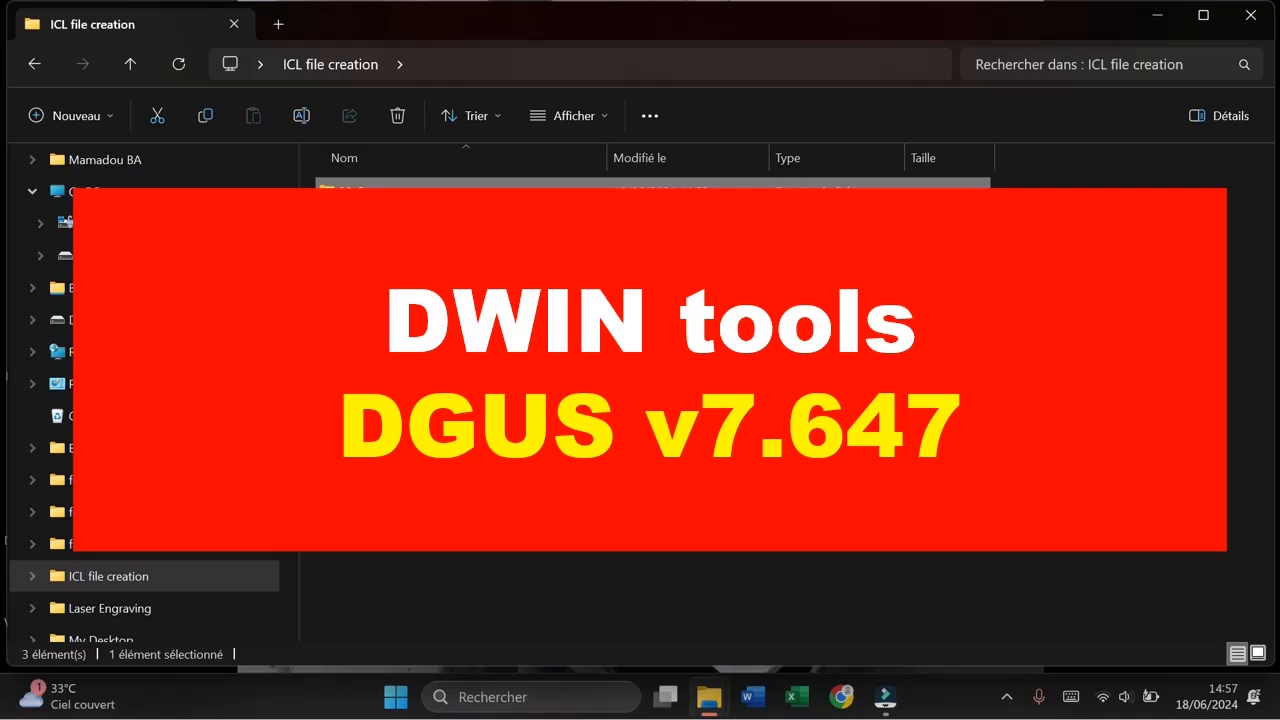
double_click(388, 222)
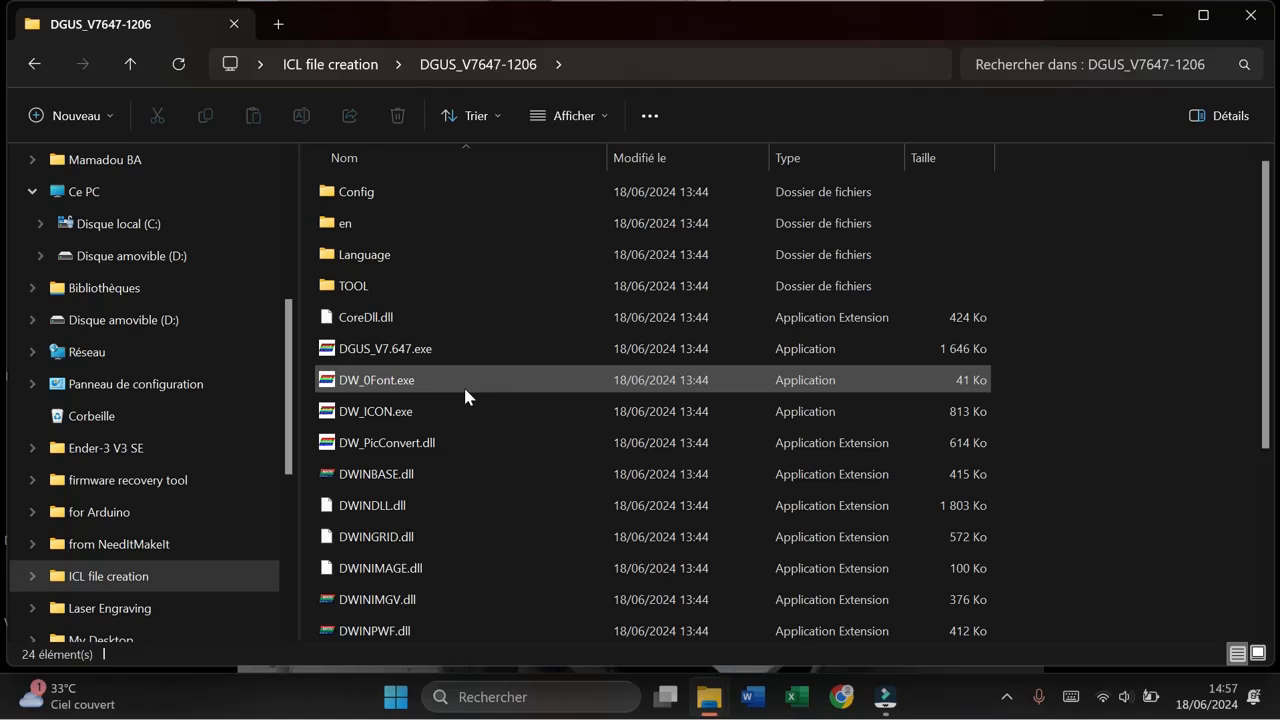
mouse_move(465, 390)
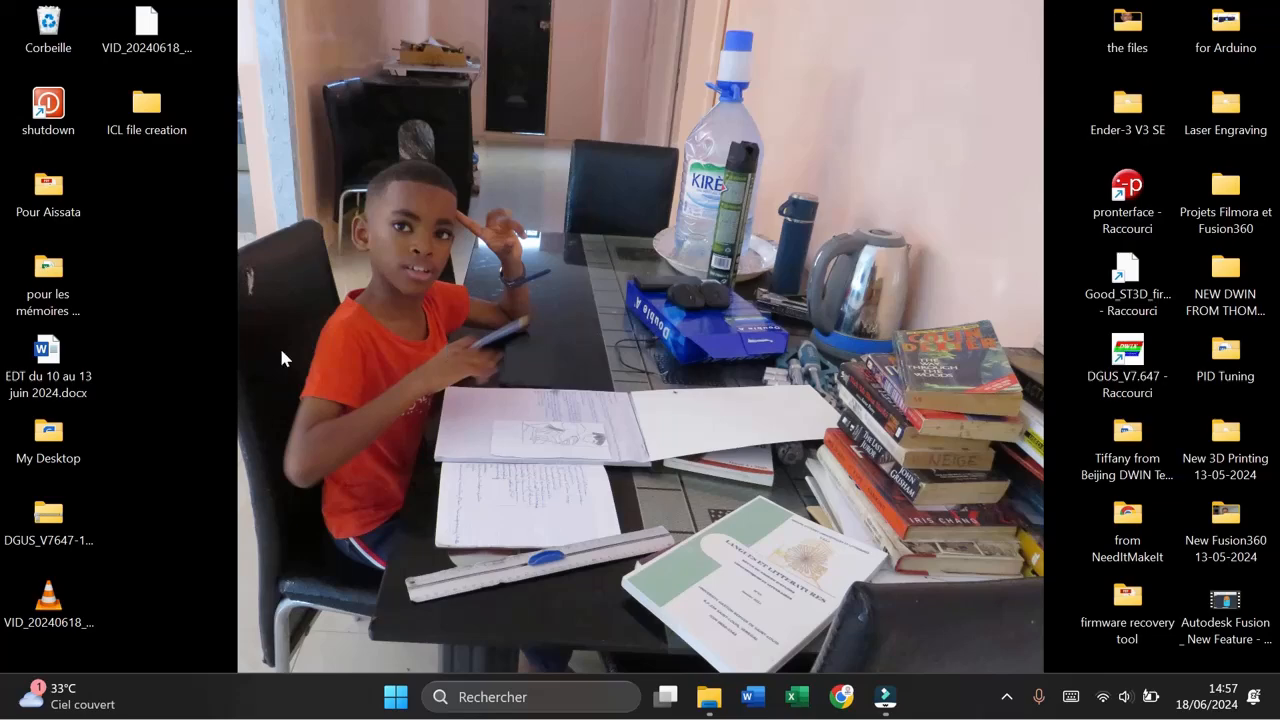
double_click(178, 118)
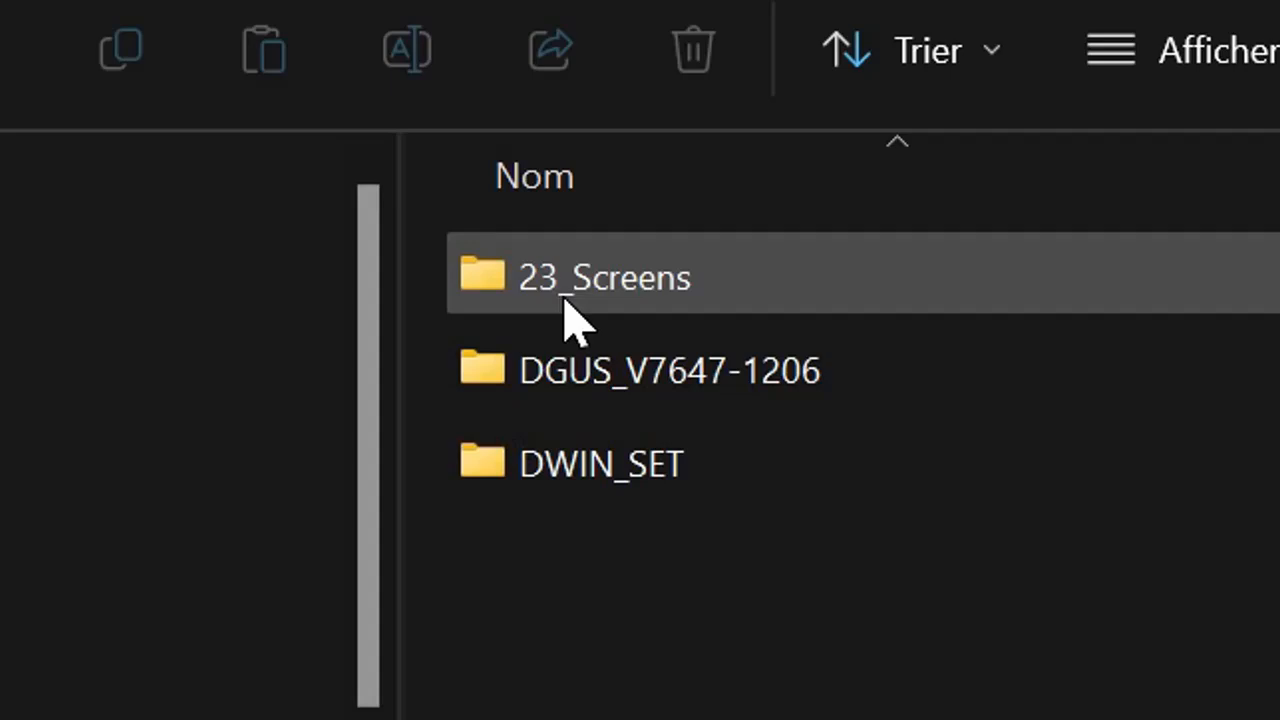
click(670, 282)
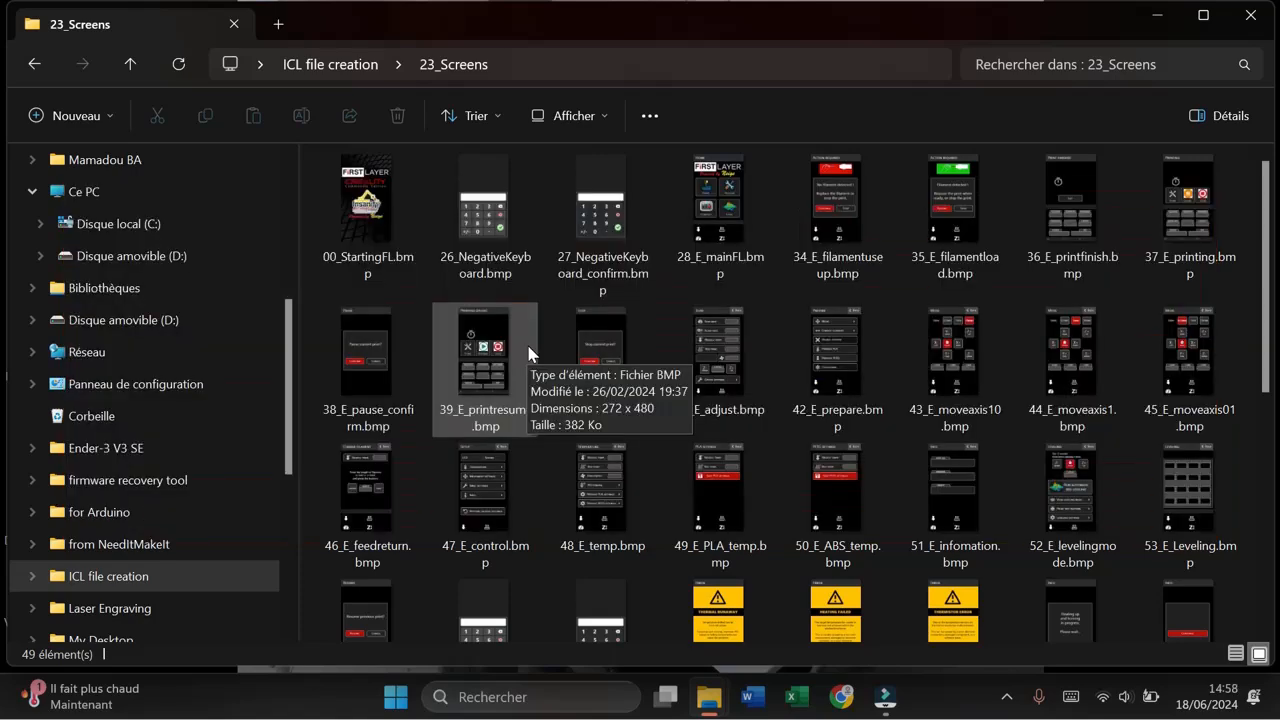
Step: Rename 23_Screens.icl in the DWIN_SET folder to 23_Screens_OLD.icl
click(350, 64)
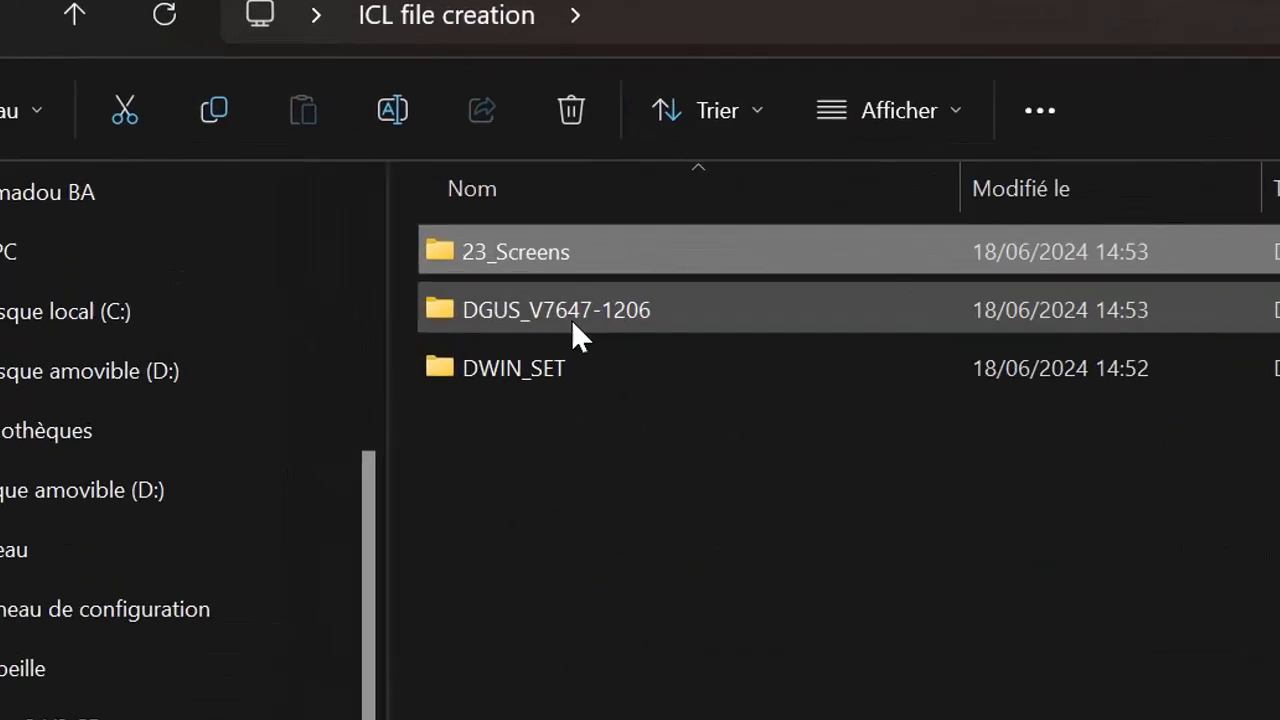
double_click(556, 372)
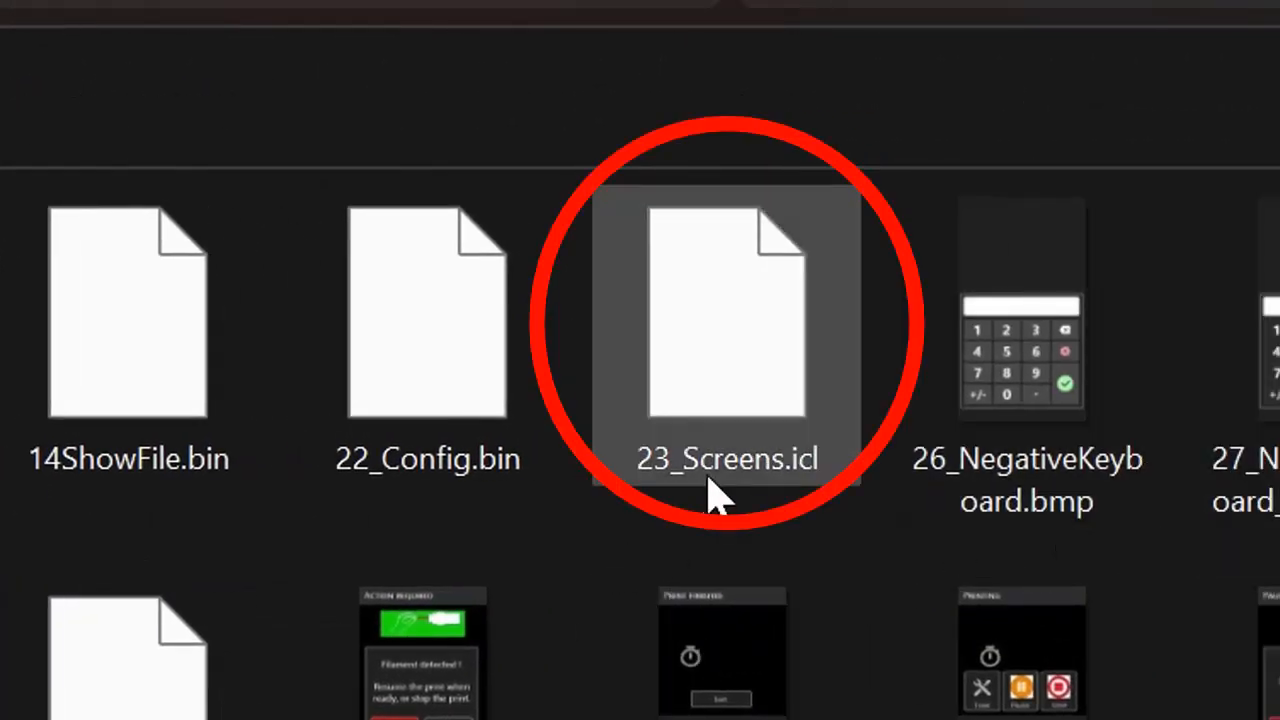
click(721, 366)
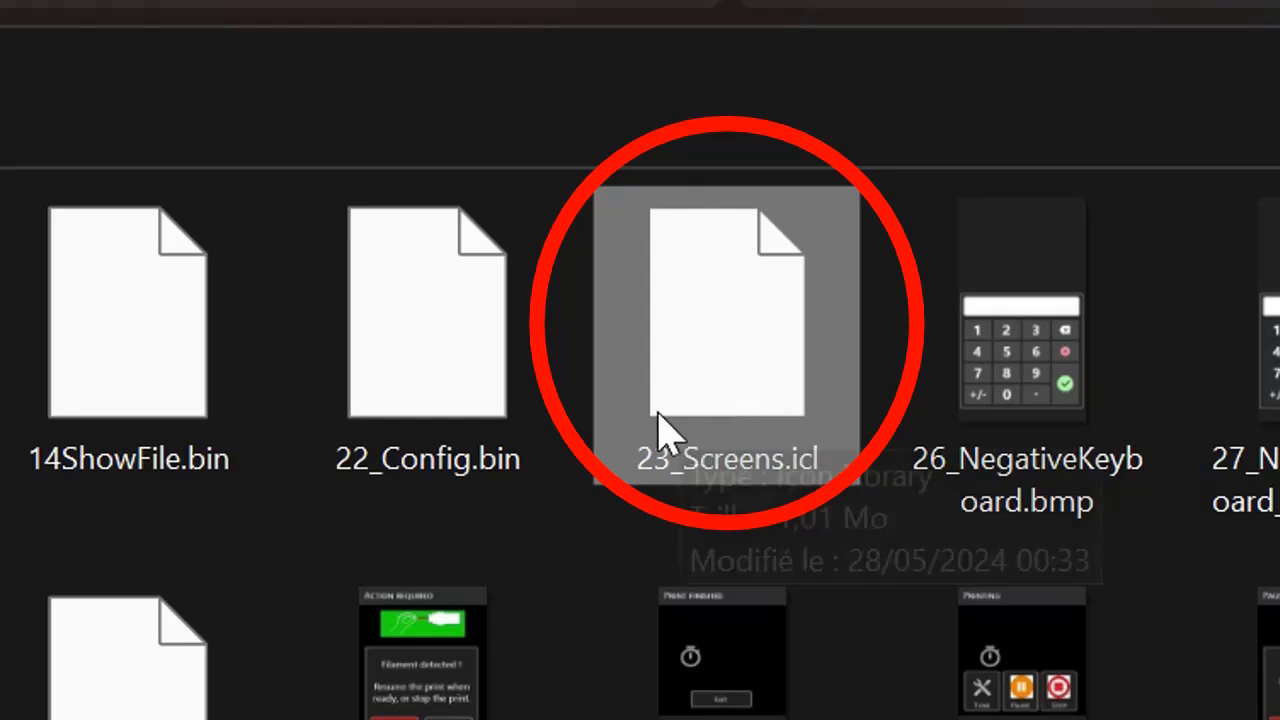
key(F2)
key(Right)
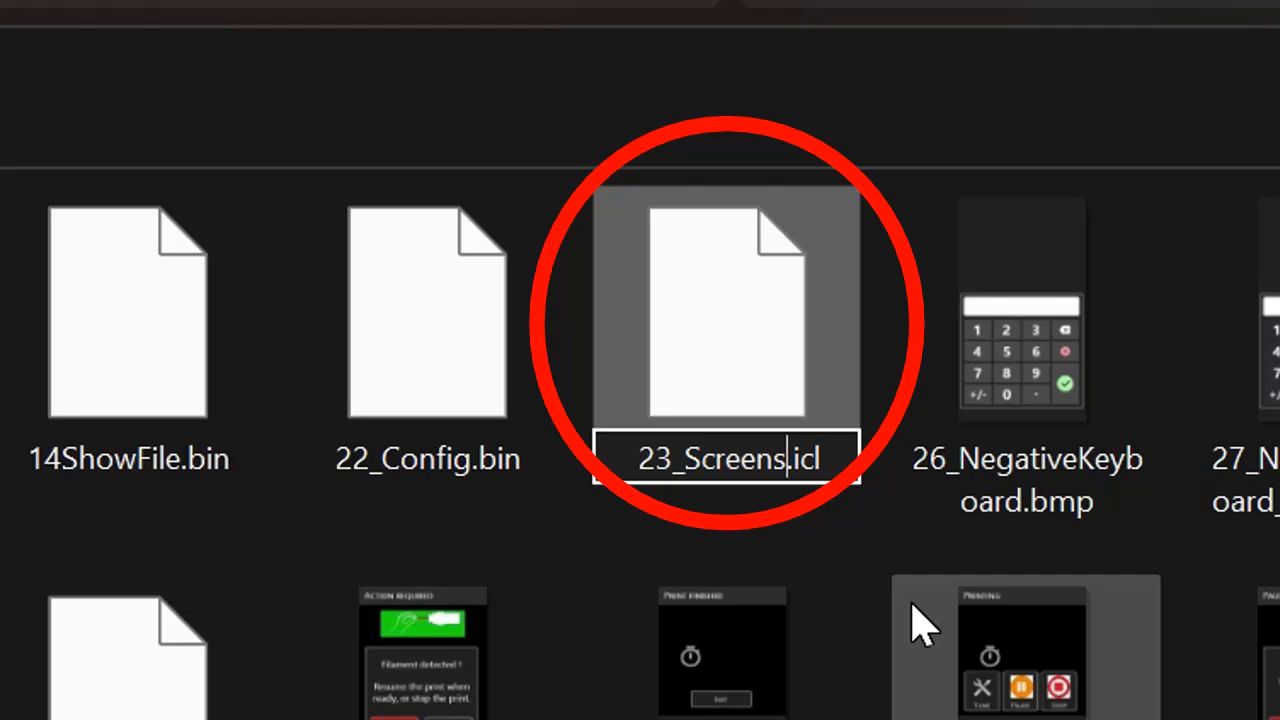
text(_)
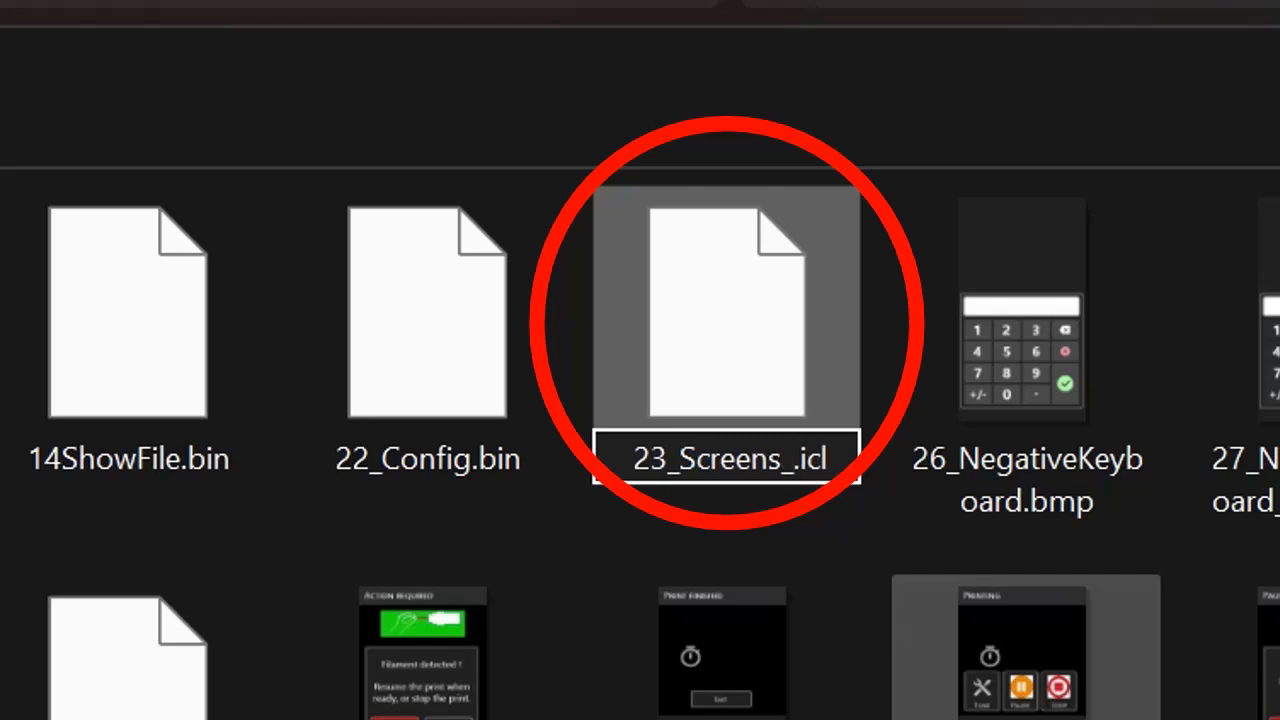
text(OLD)
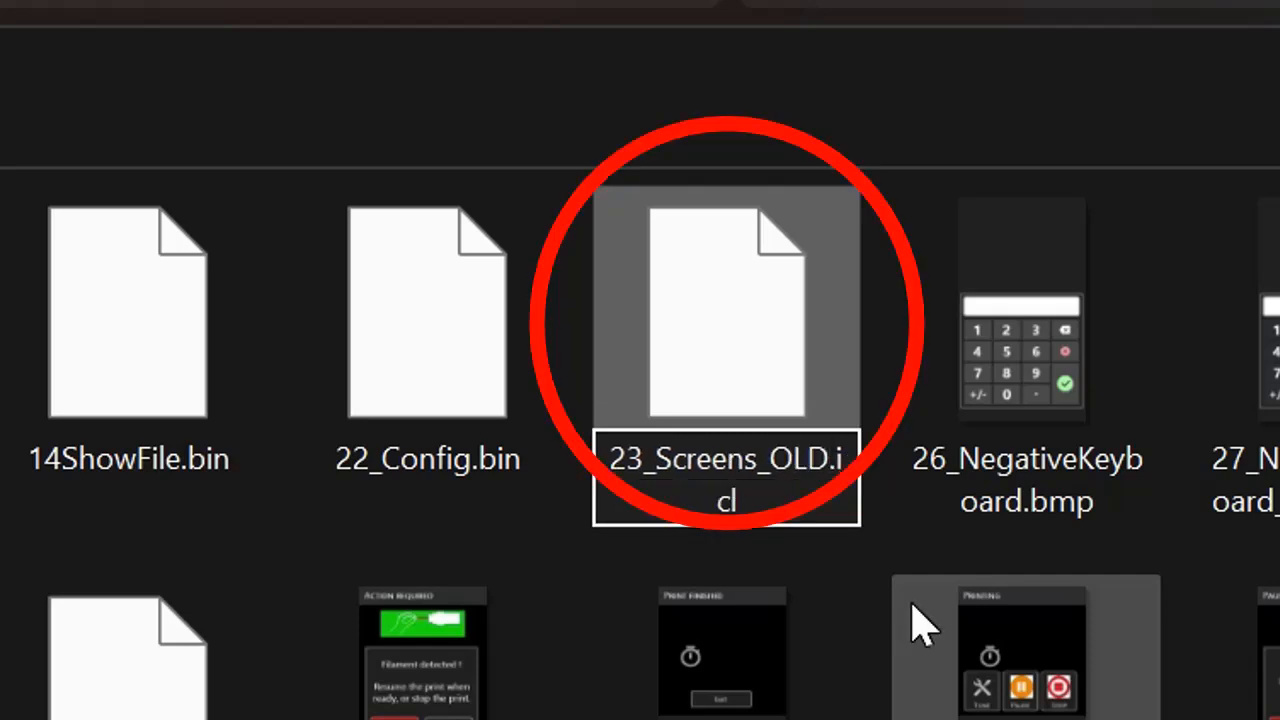
key(Return)
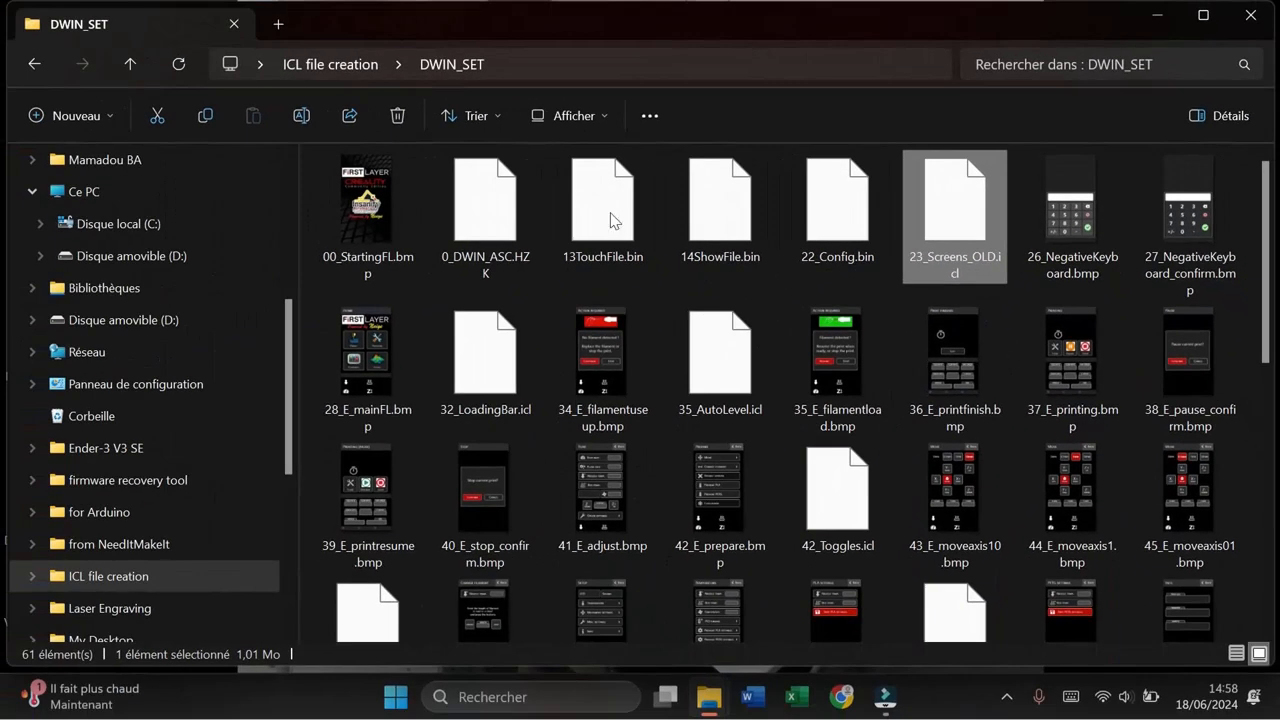
Step: Launch DGUS_V7.647.exe from the DGUS_V7647-1206 folder
click(358, 66)
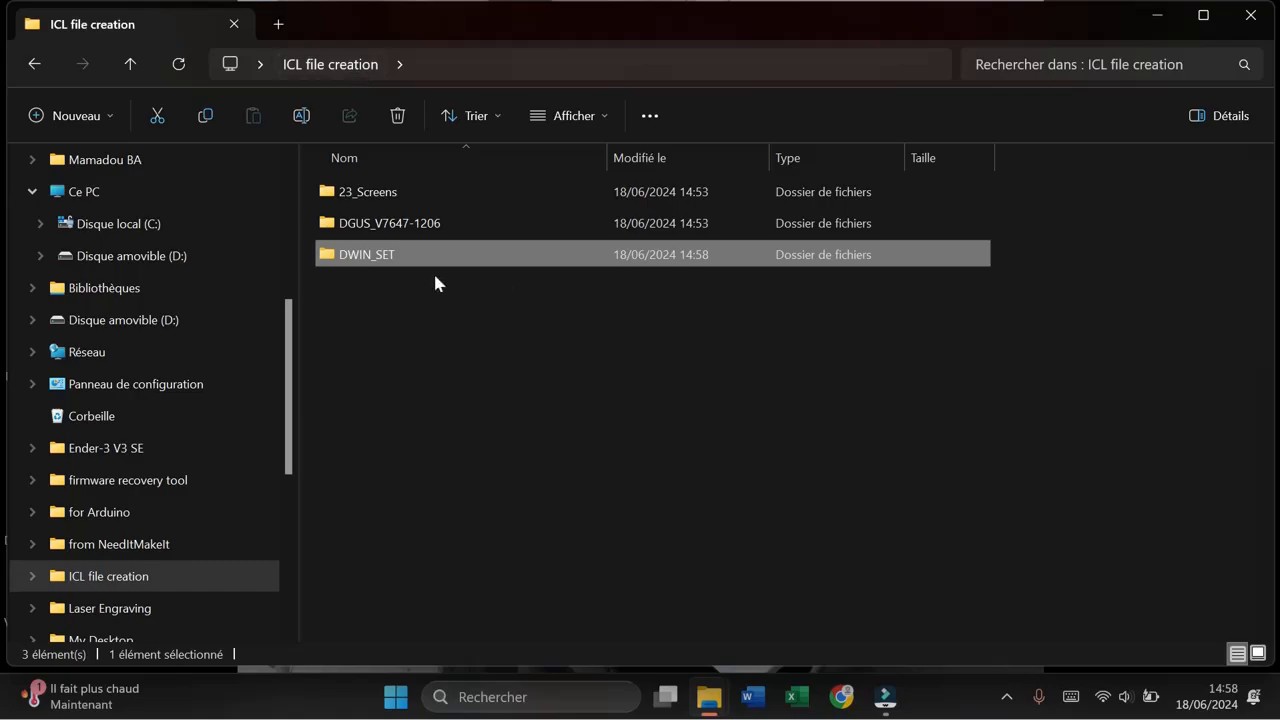
double_click(400, 222)
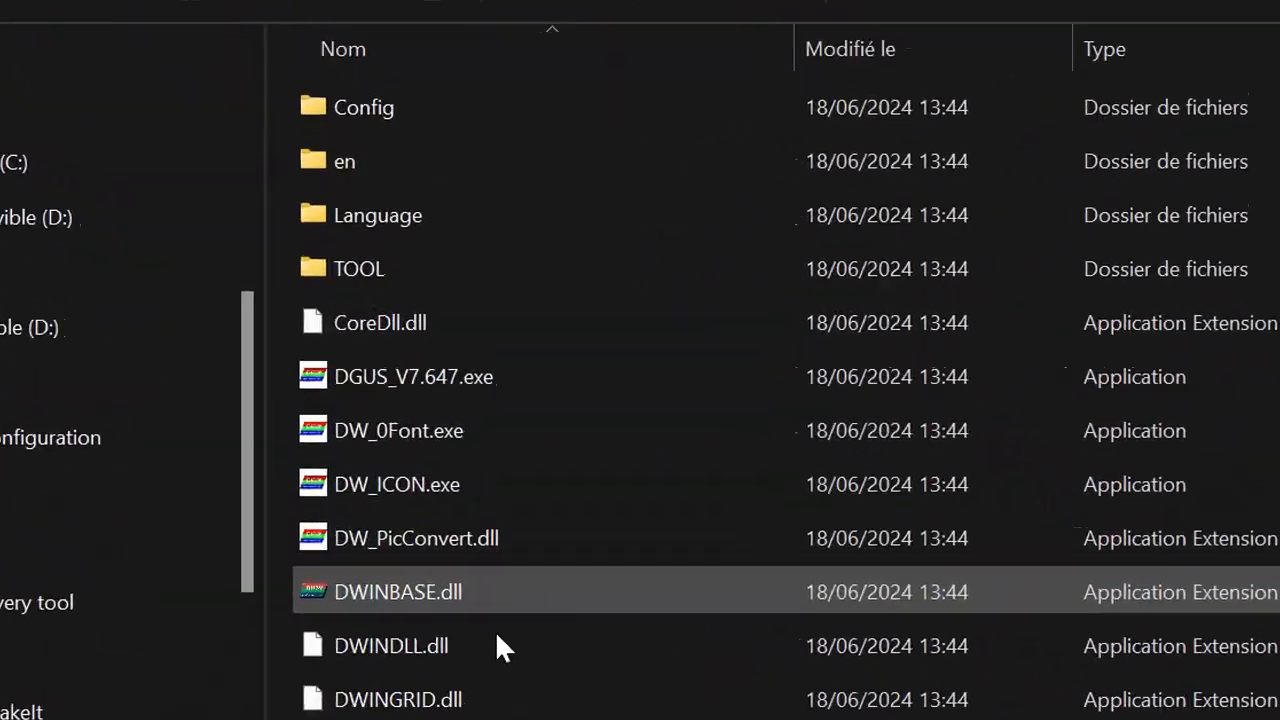
double_click(454, 383)
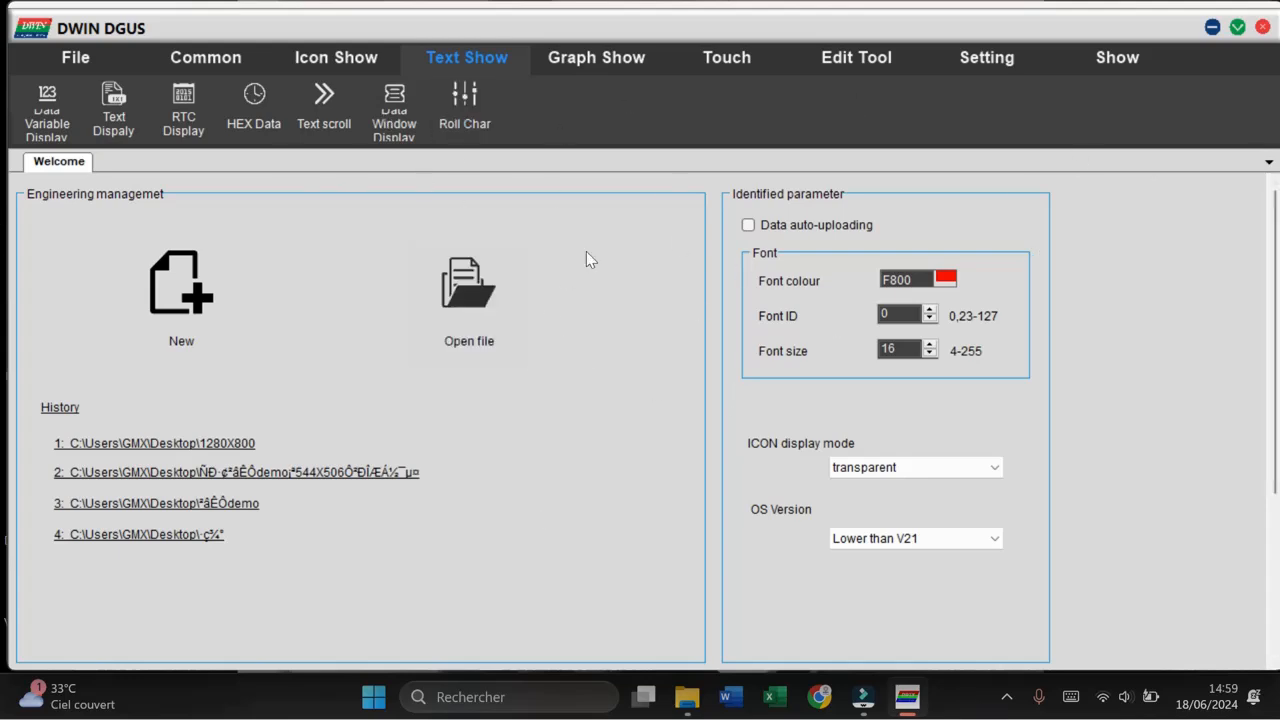
Step: Open the DWIN ICL generation tool from the DGUS config tools, allow it to run, and close its window
scroll(1274, 212, down, 5)
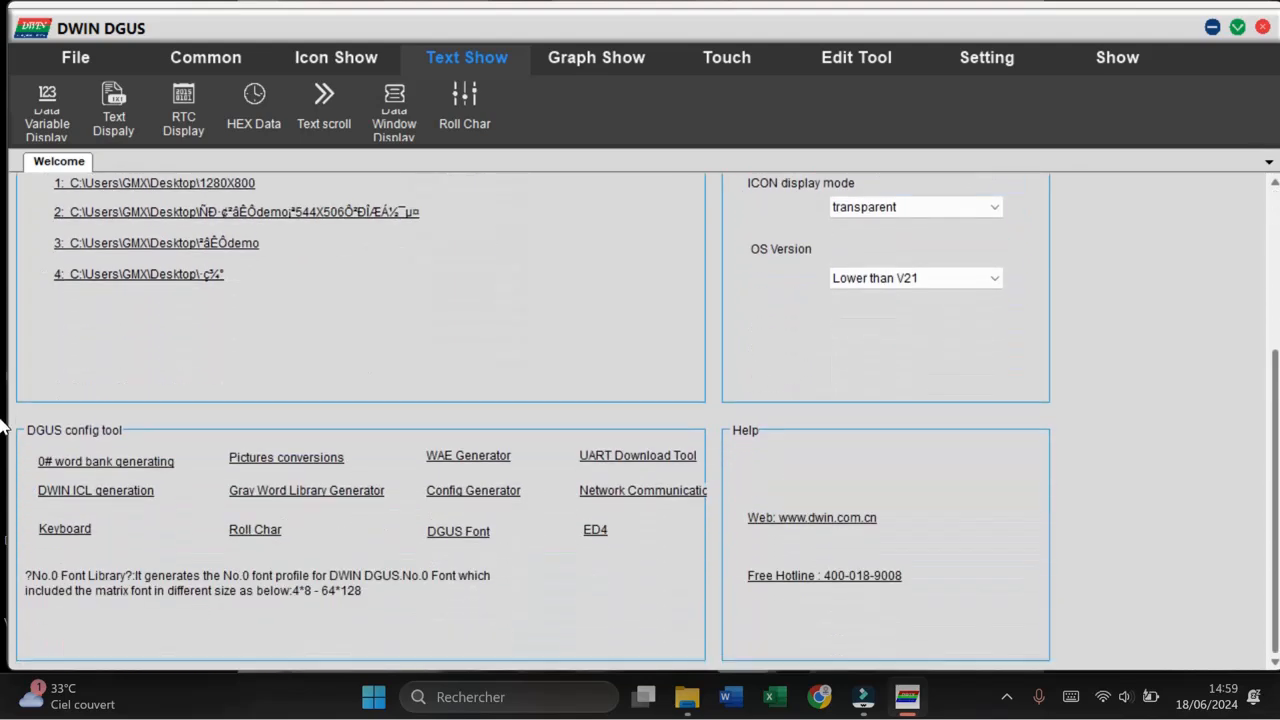
mouse_move(108, 488)
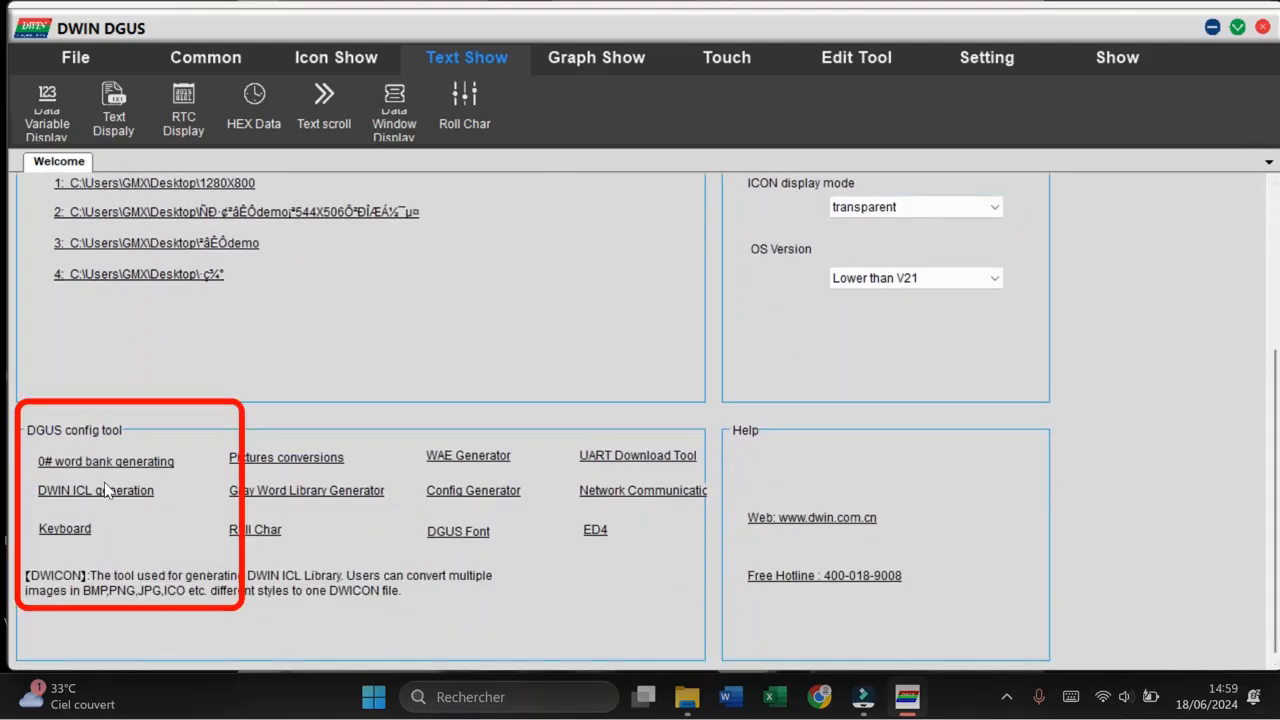
mouse_move(101, 458)
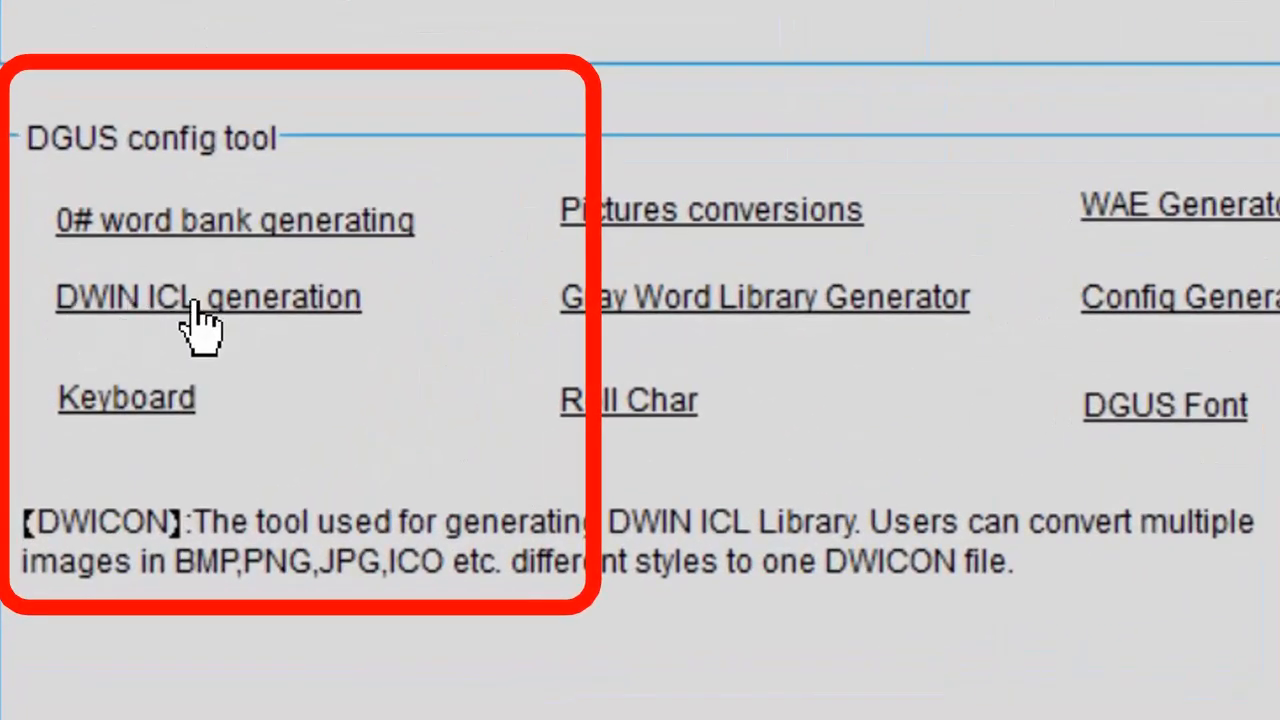
click(248, 320)
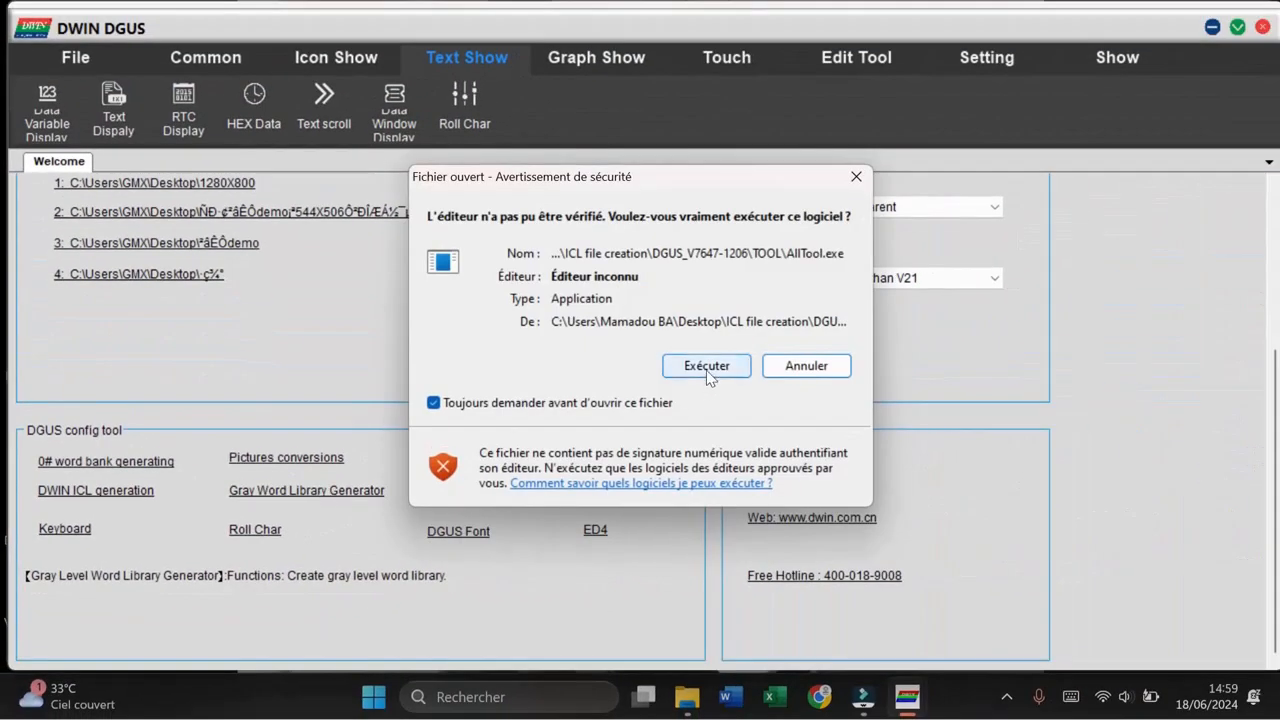
click(710, 368)
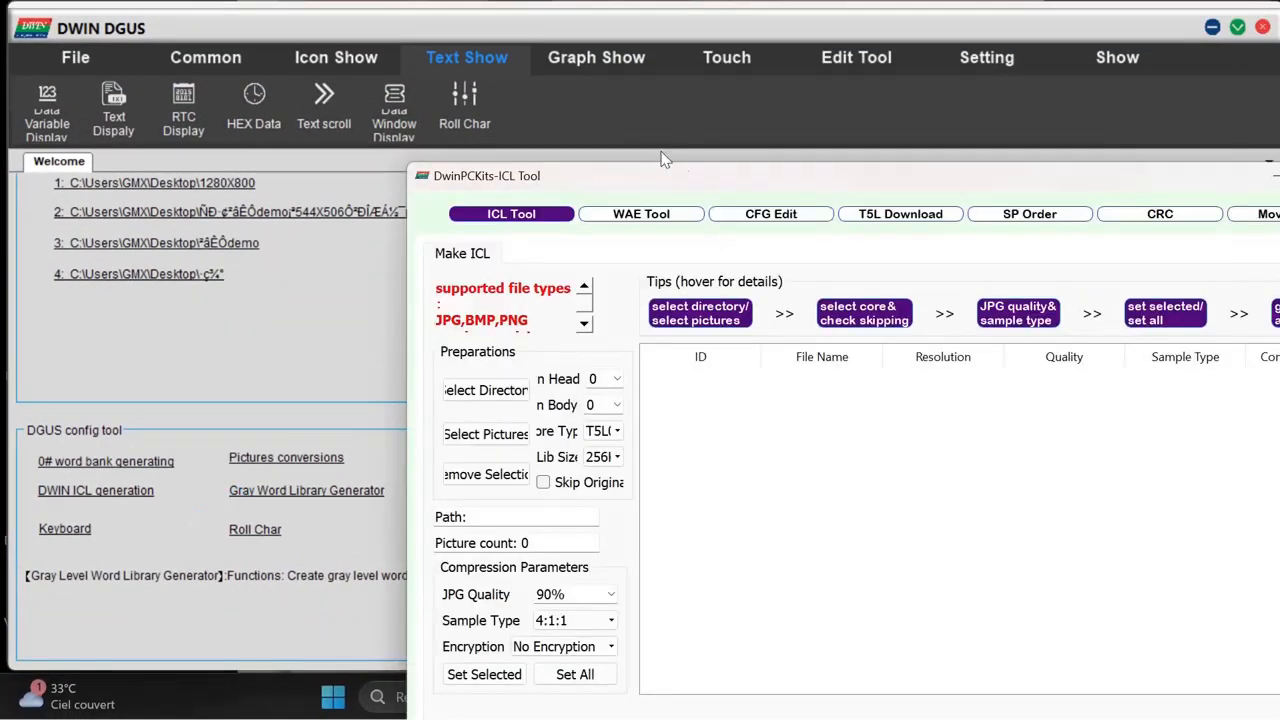
drag(662, 160, 357, 63)
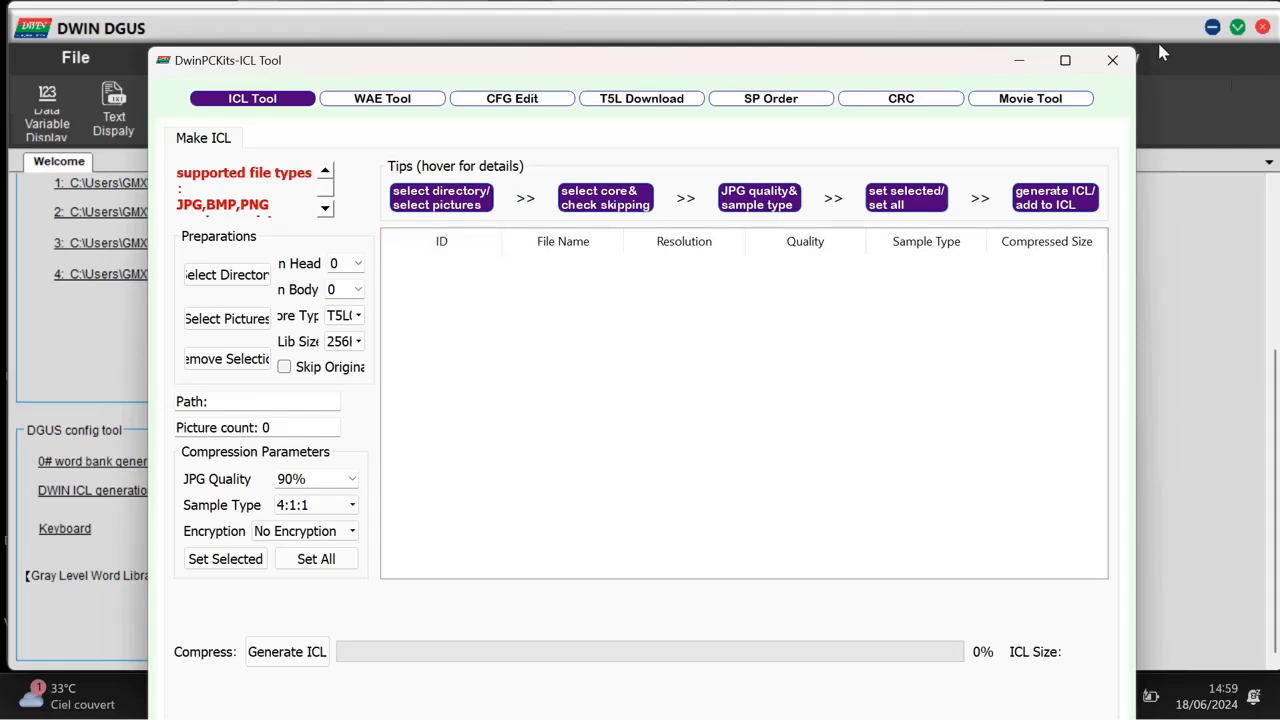
click(1112, 60)
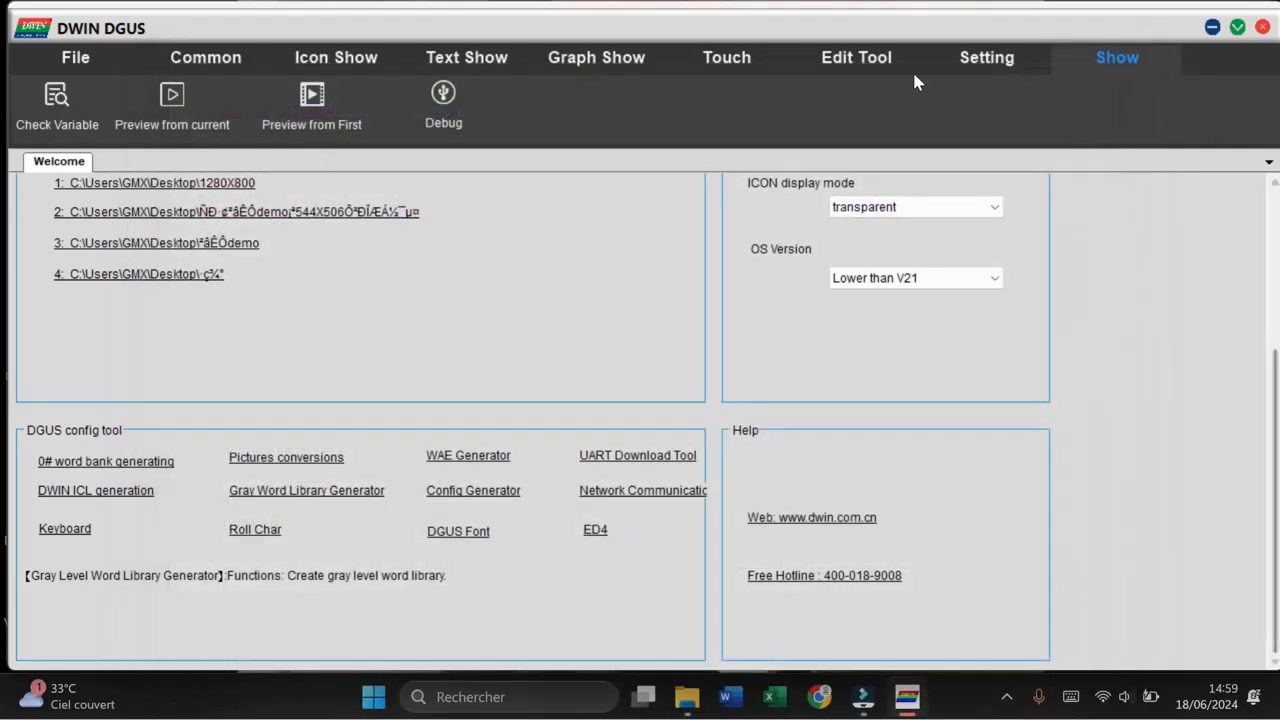
Step: Open the DGUS Serial Port tool from the settings and allow it to run
click(854, 60)
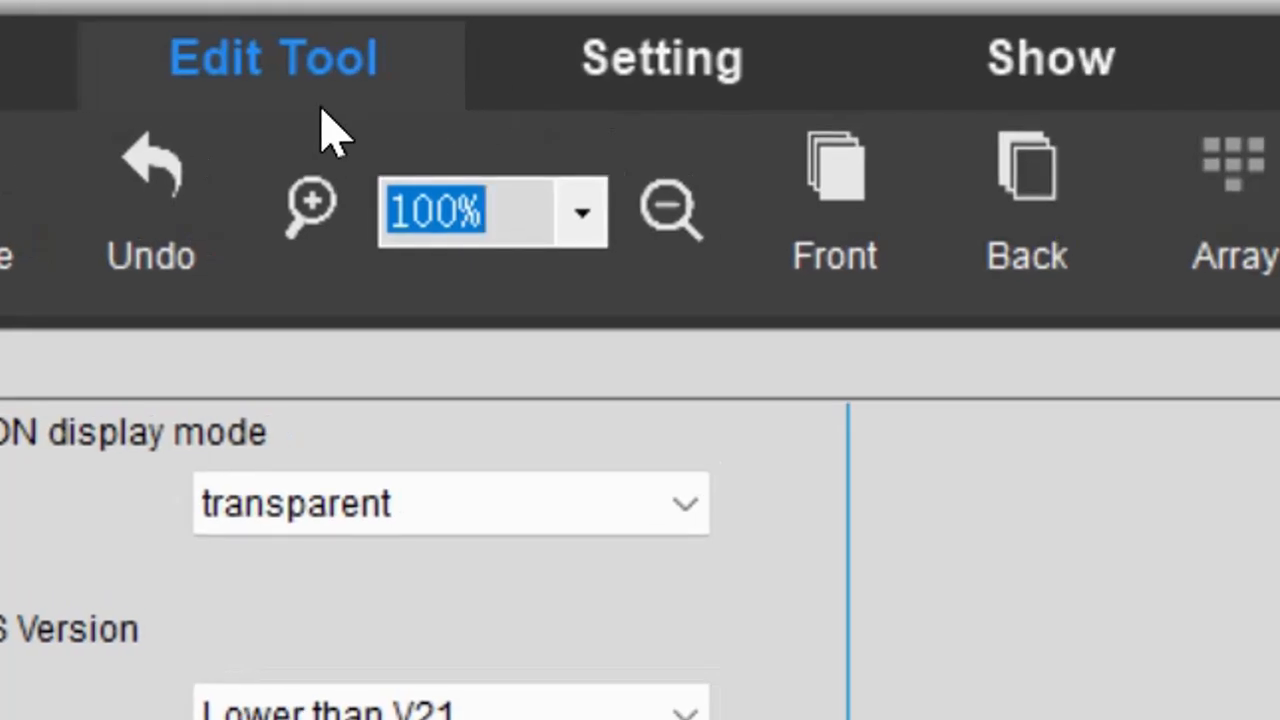
click(688, 100)
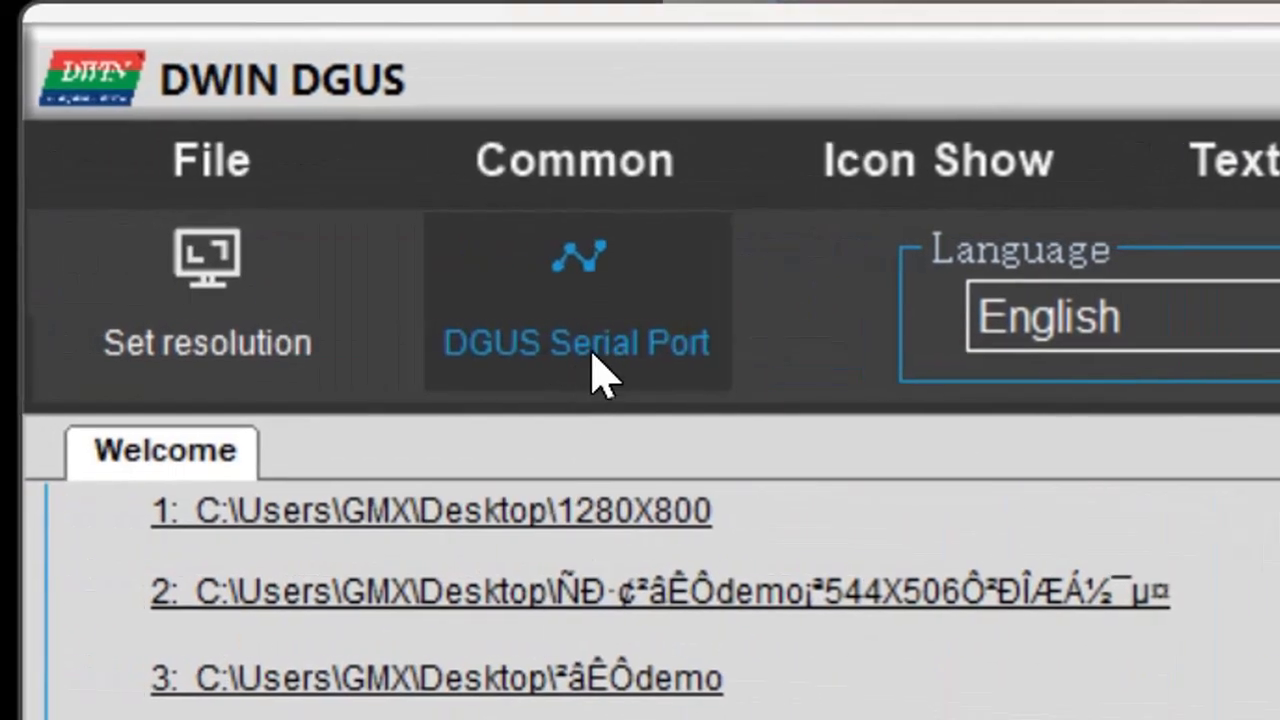
click(590, 330)
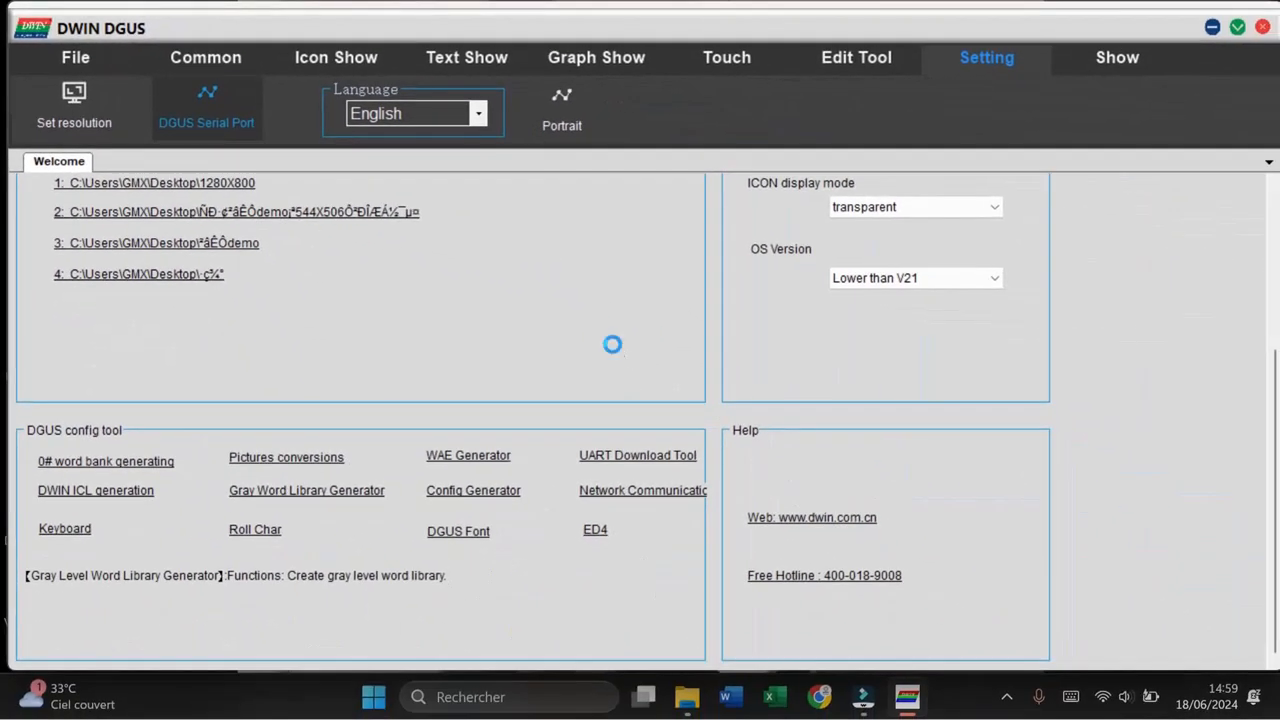
click(673, 367)
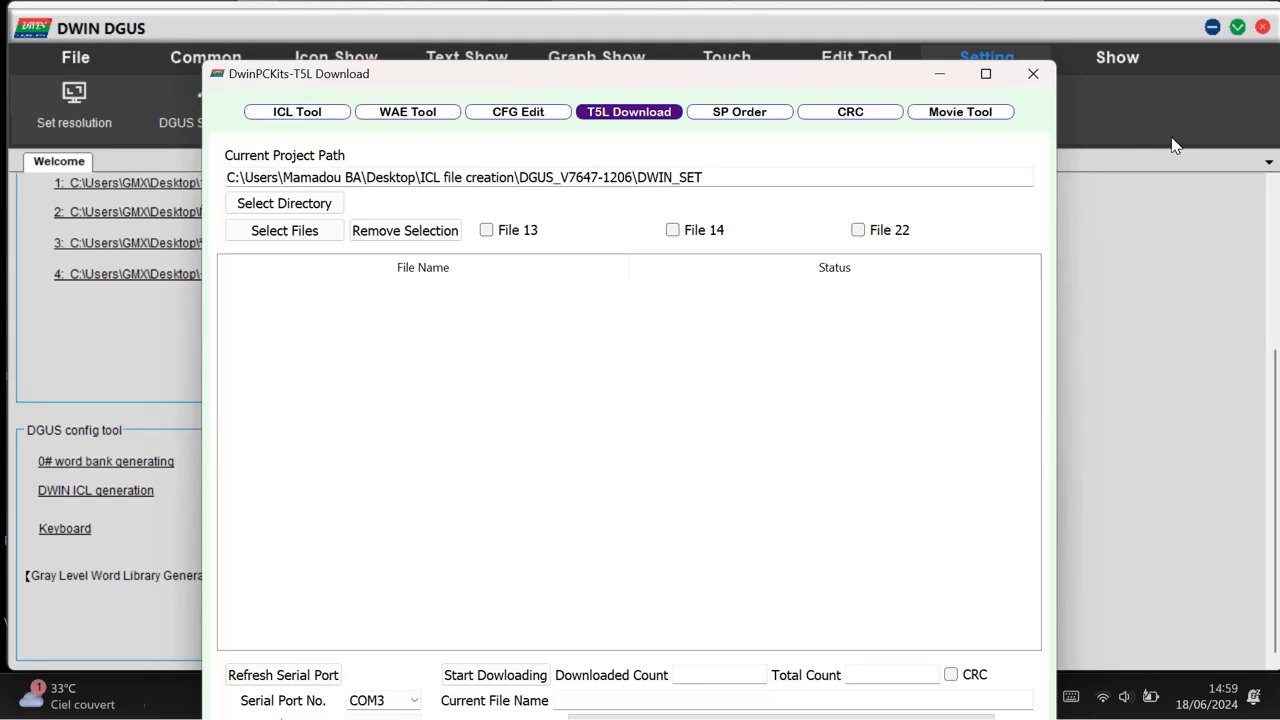
click(898, 52)
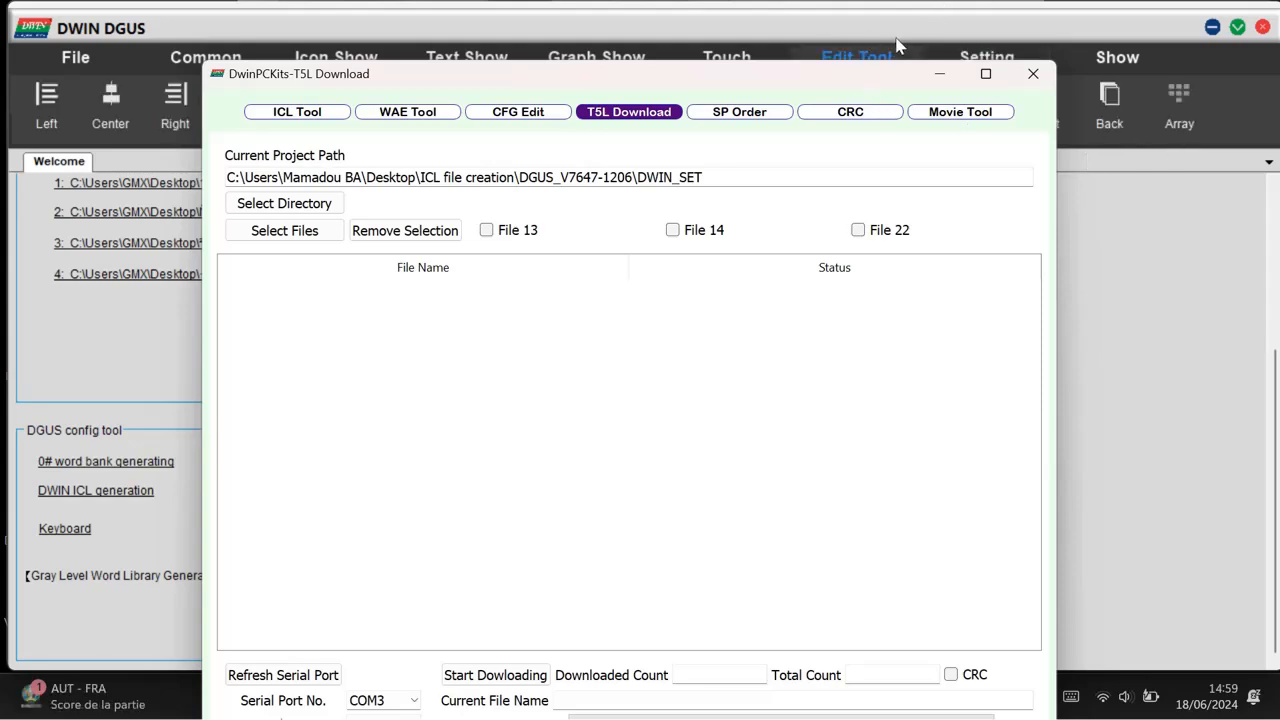
click(596, 55)
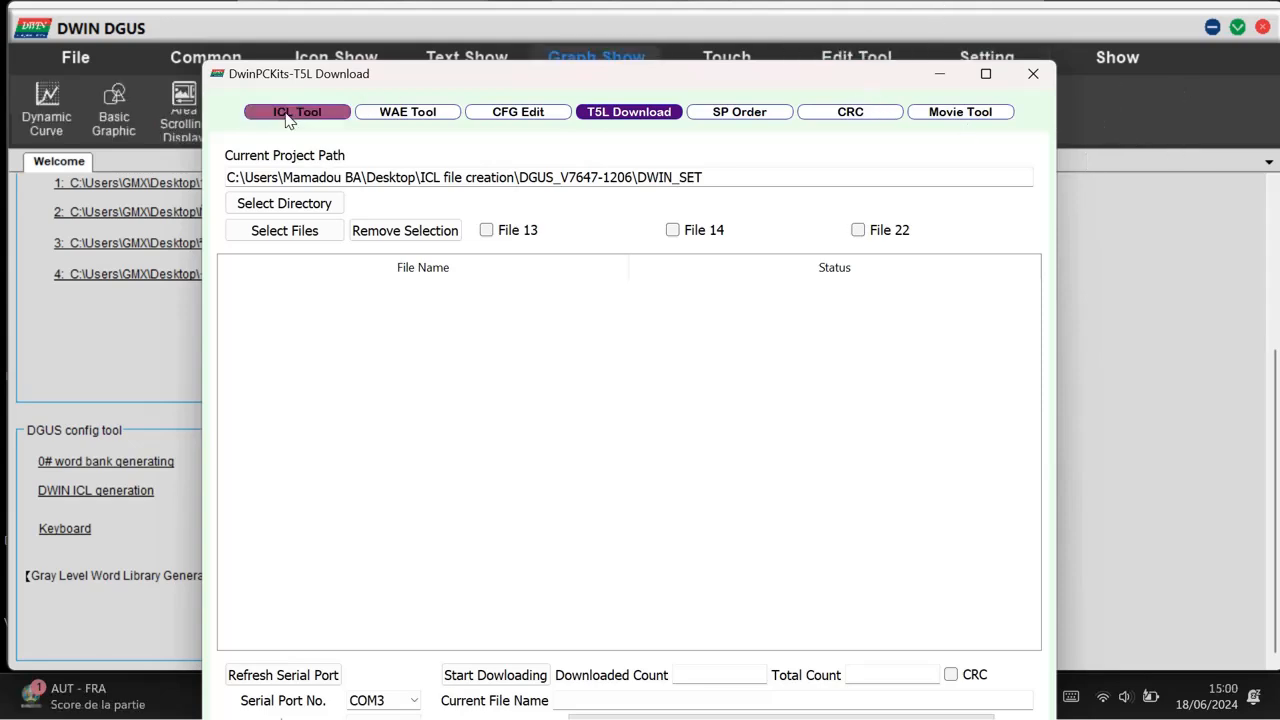
Step: Maximize the DwinPCKits window and switch it to the ICL Tool
double_click(397, 73)
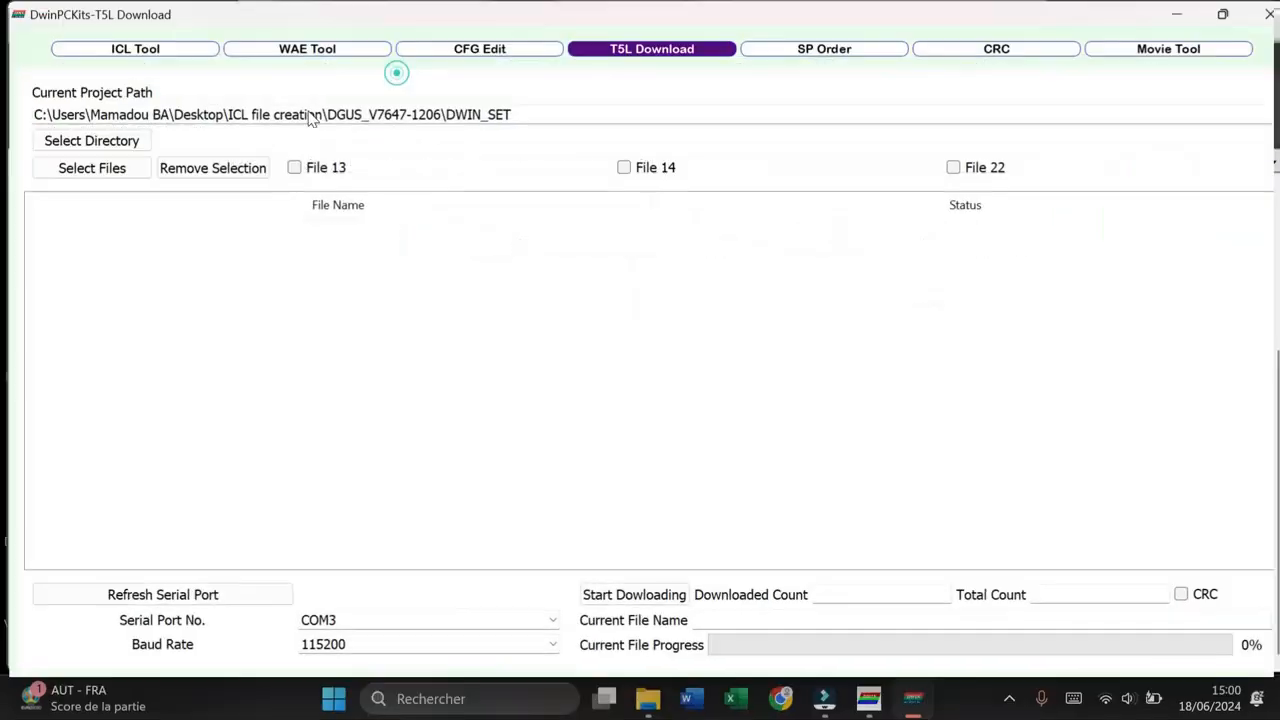
click(132, 50)
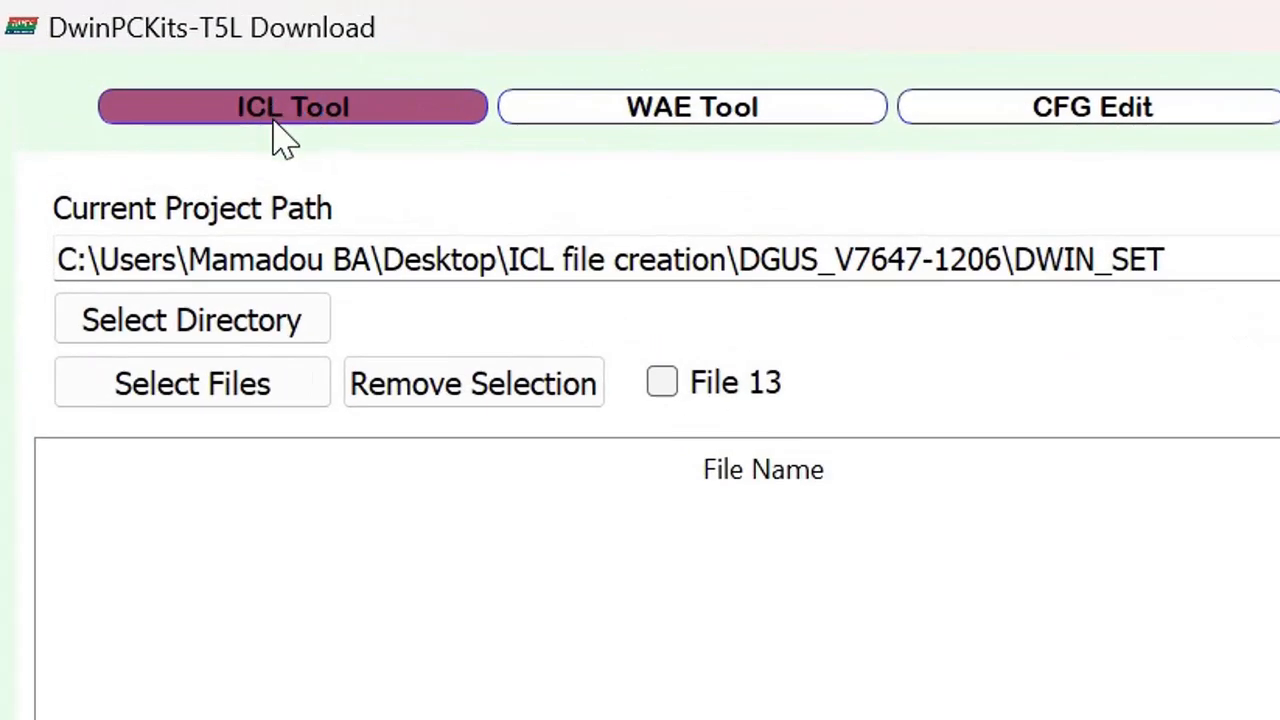
click(289, 114)
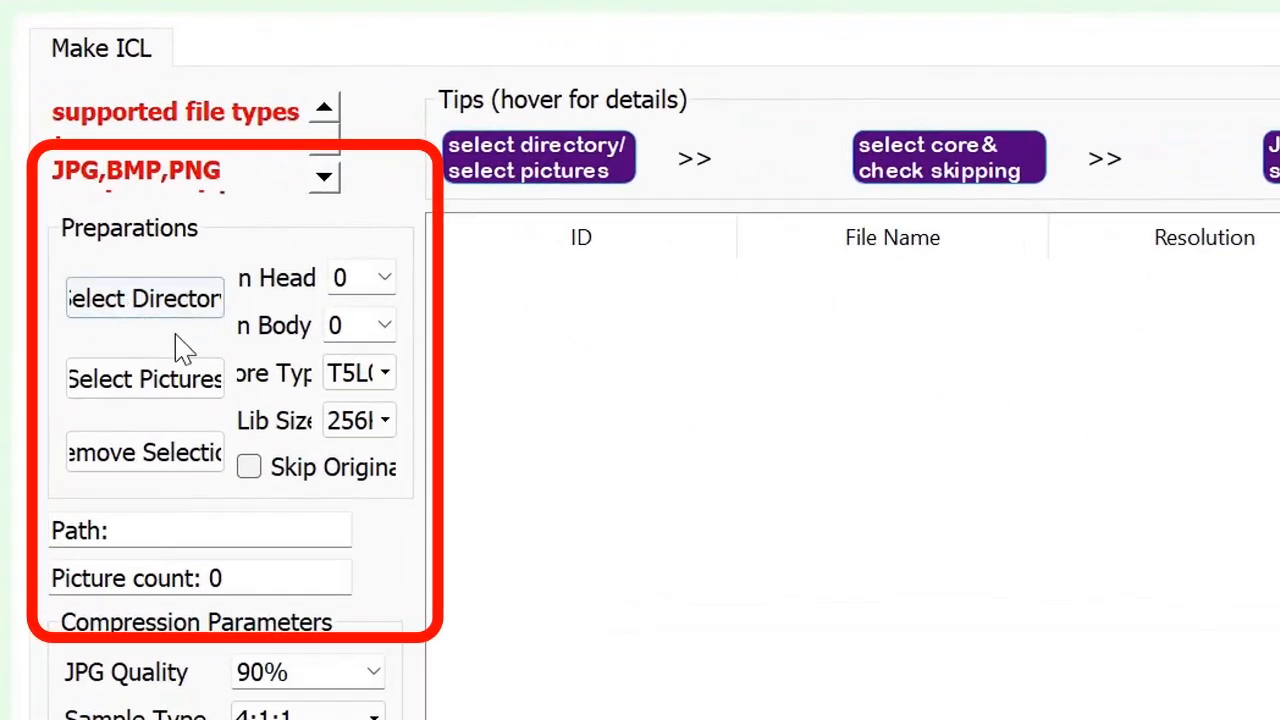
Step: Load the 23_Screens folder from ICL file creation as the picture directory for the ICL
click(150, 300)
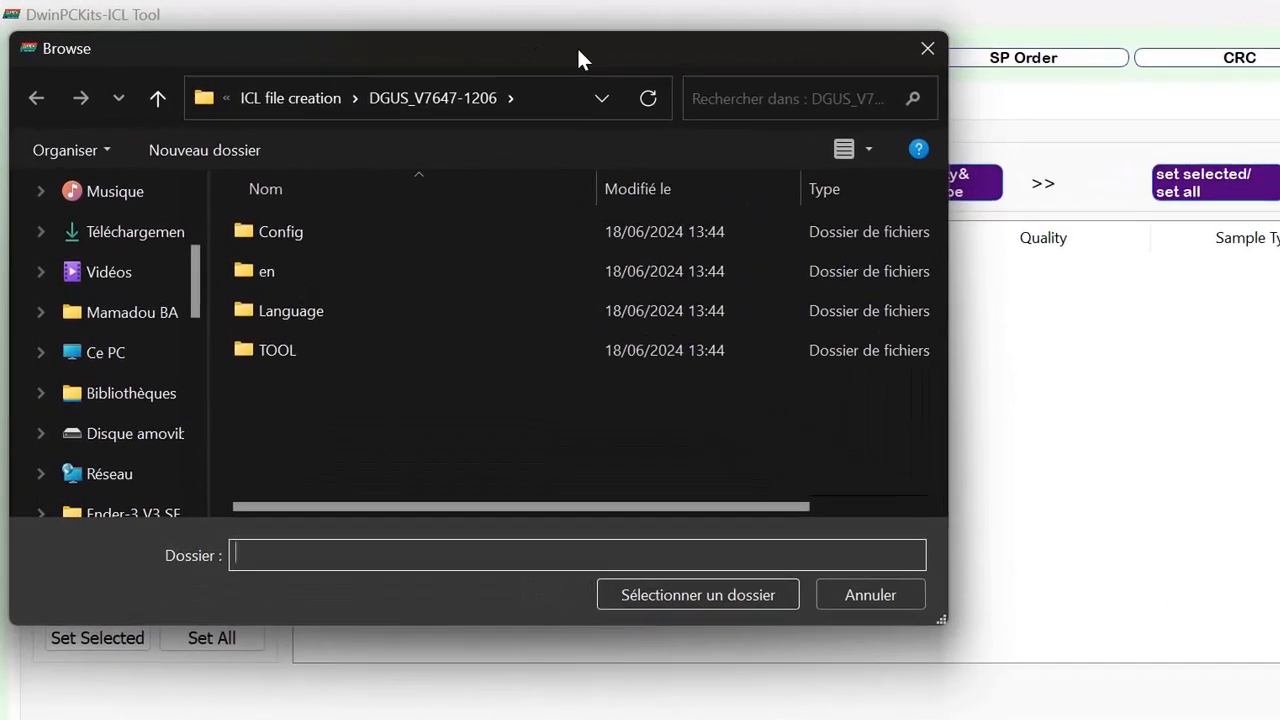
drag(511, 50, 659, 76)
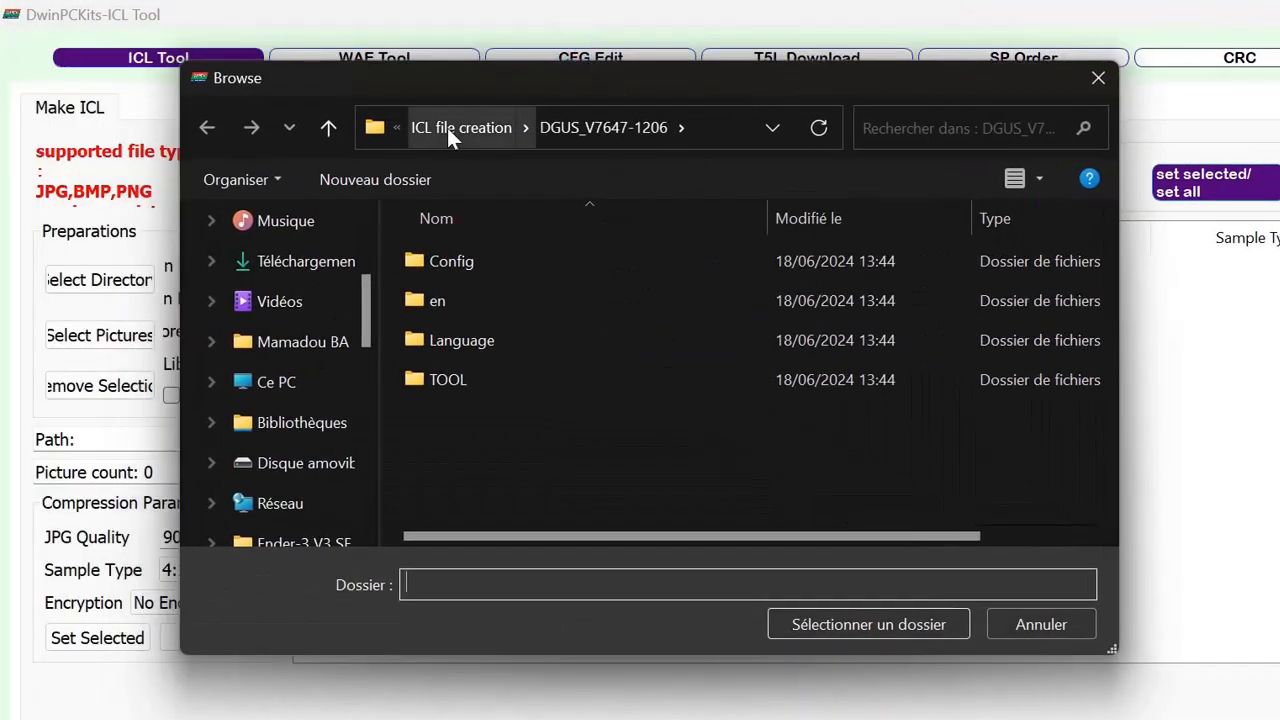
click(447, 128)
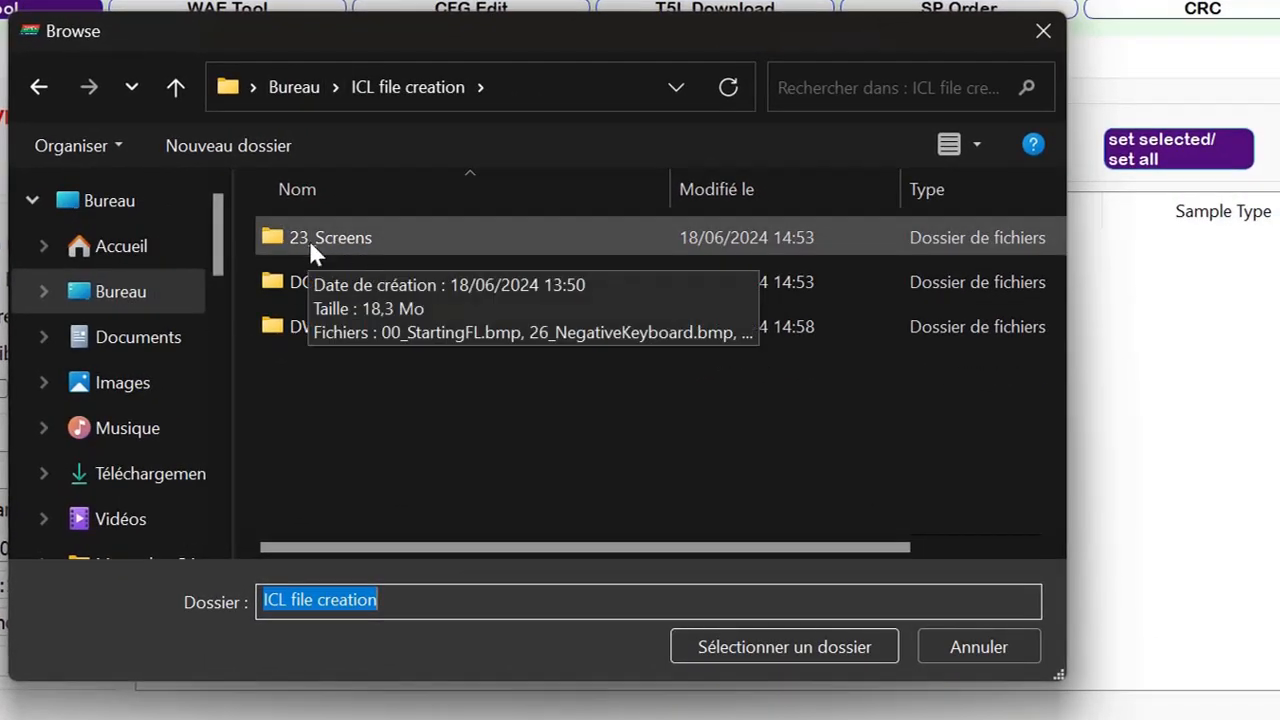
click(343, 245)
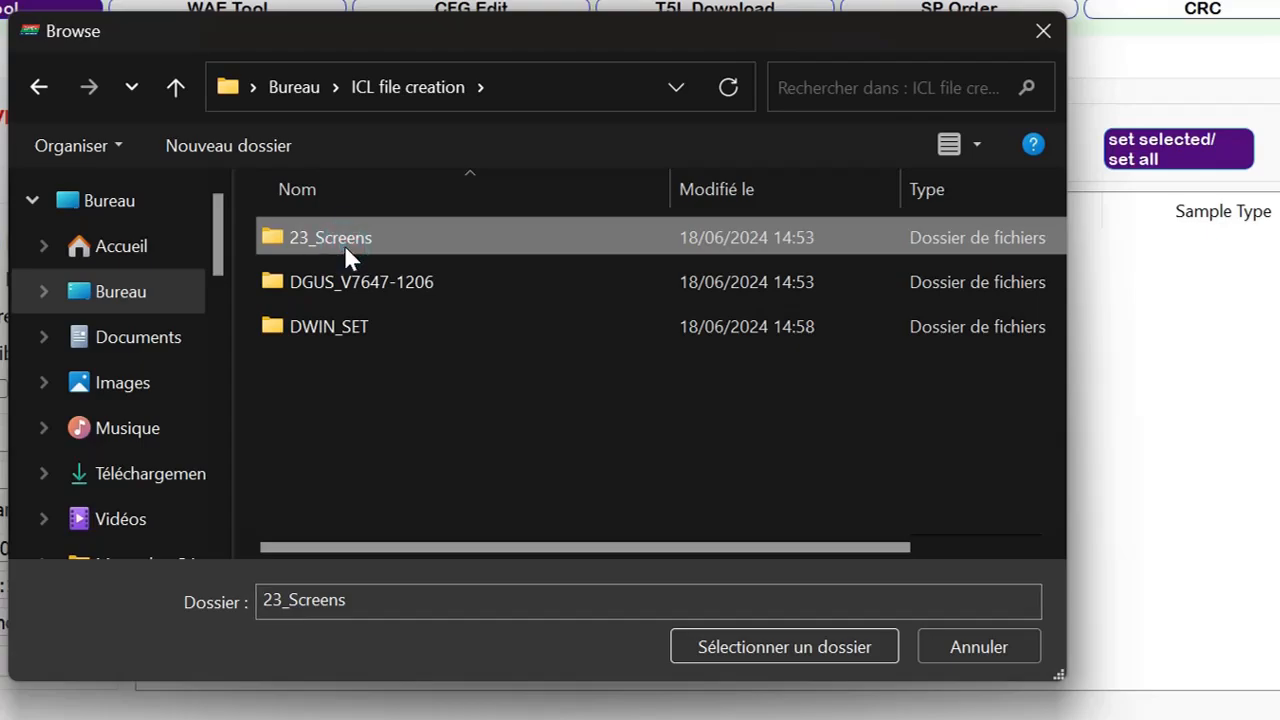
click(754, 646)
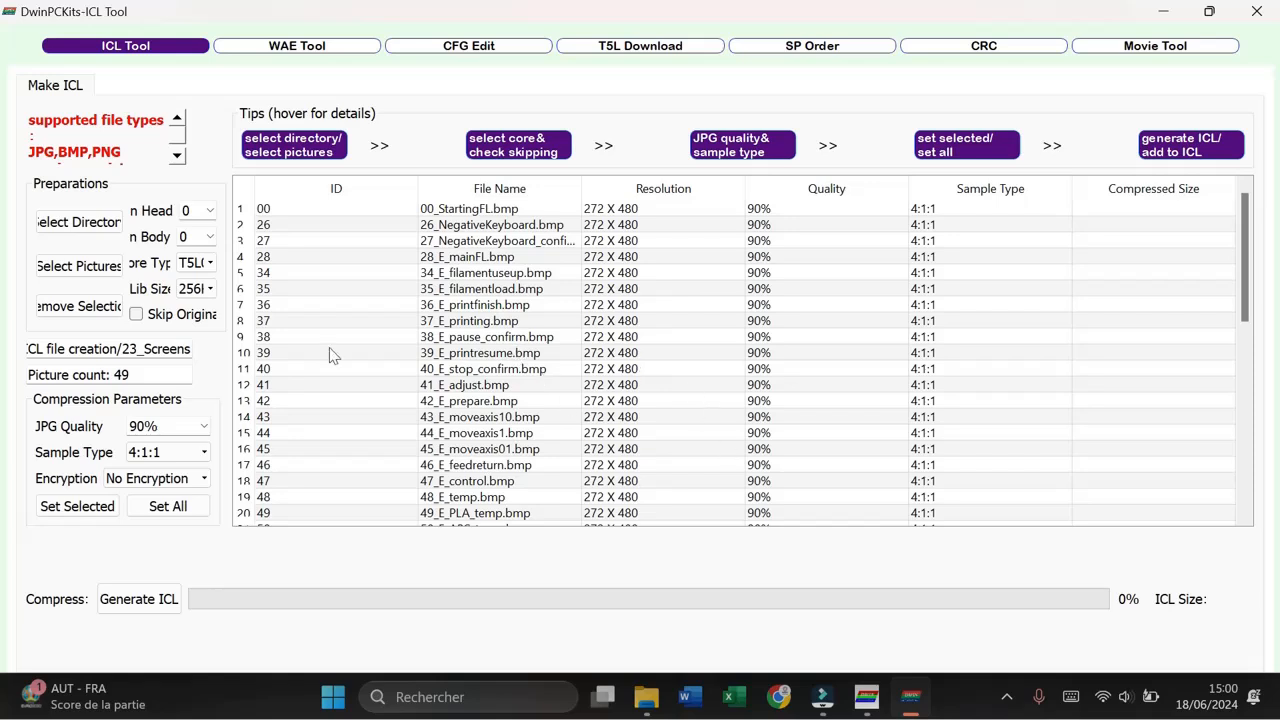
Step: Select all loaded pictures and apply the compression parameters of 90% JPG quality, 4:1:1 sampling and no encryption to them
click(337, 292)
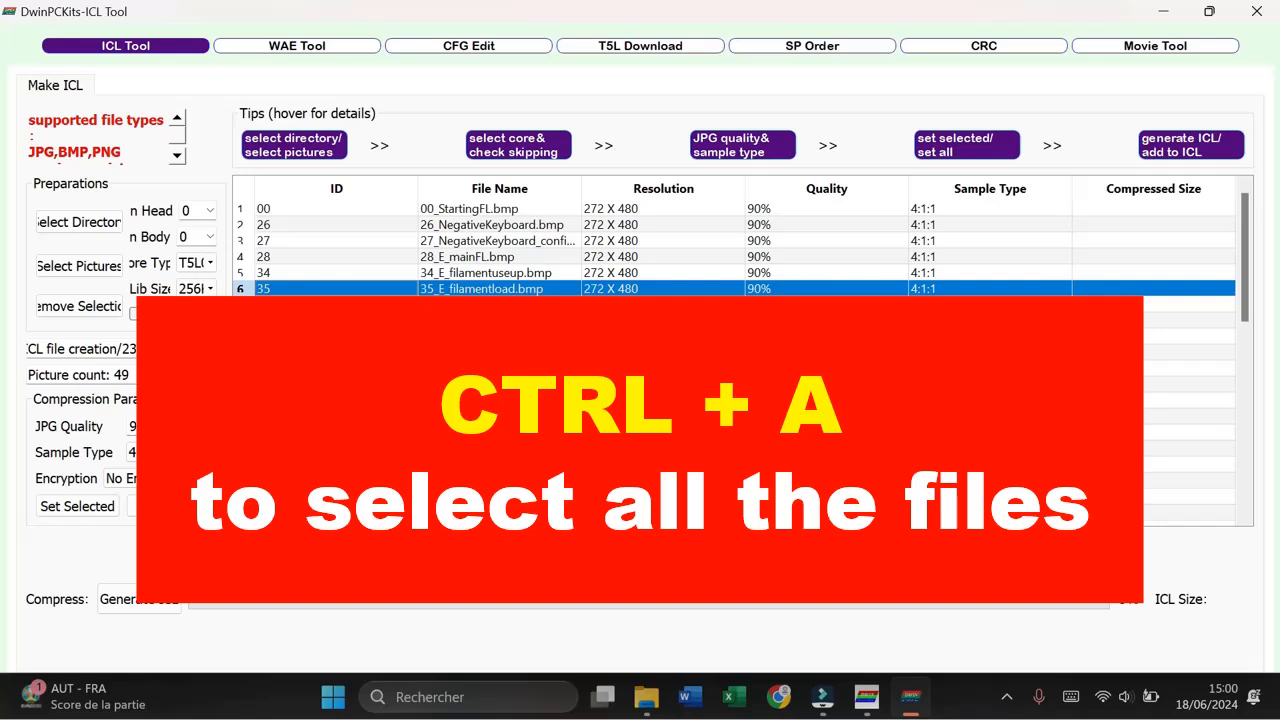
key(ctrl+a)
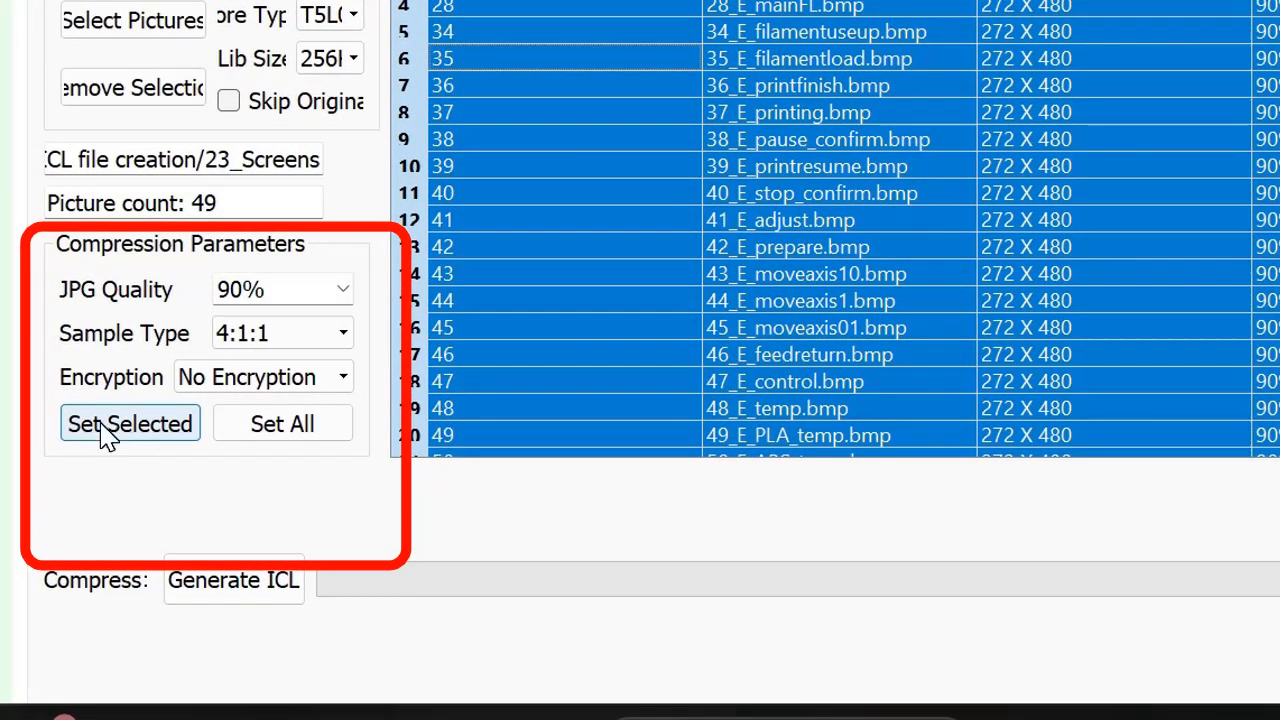
click(104, 434)
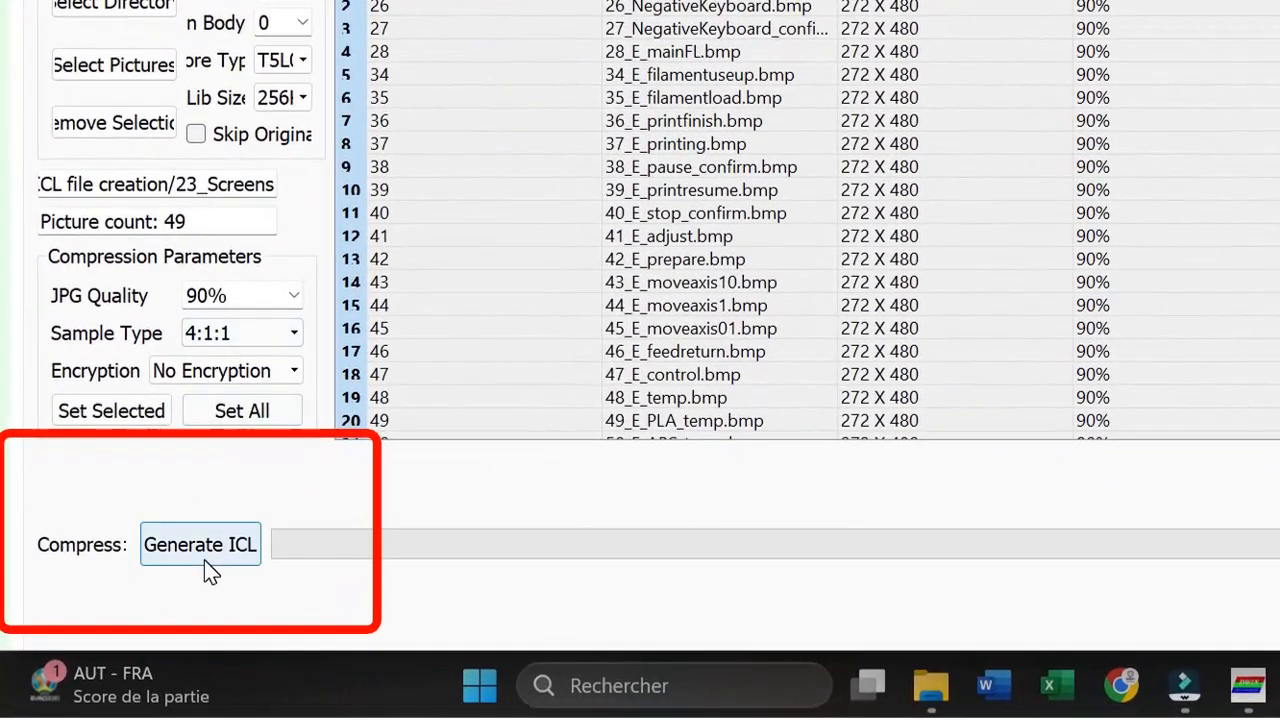
Step: Generate the ICL file, save it as 23_Screens in the 23_Screens folder, and dismiss the completion message
click(204, 560)
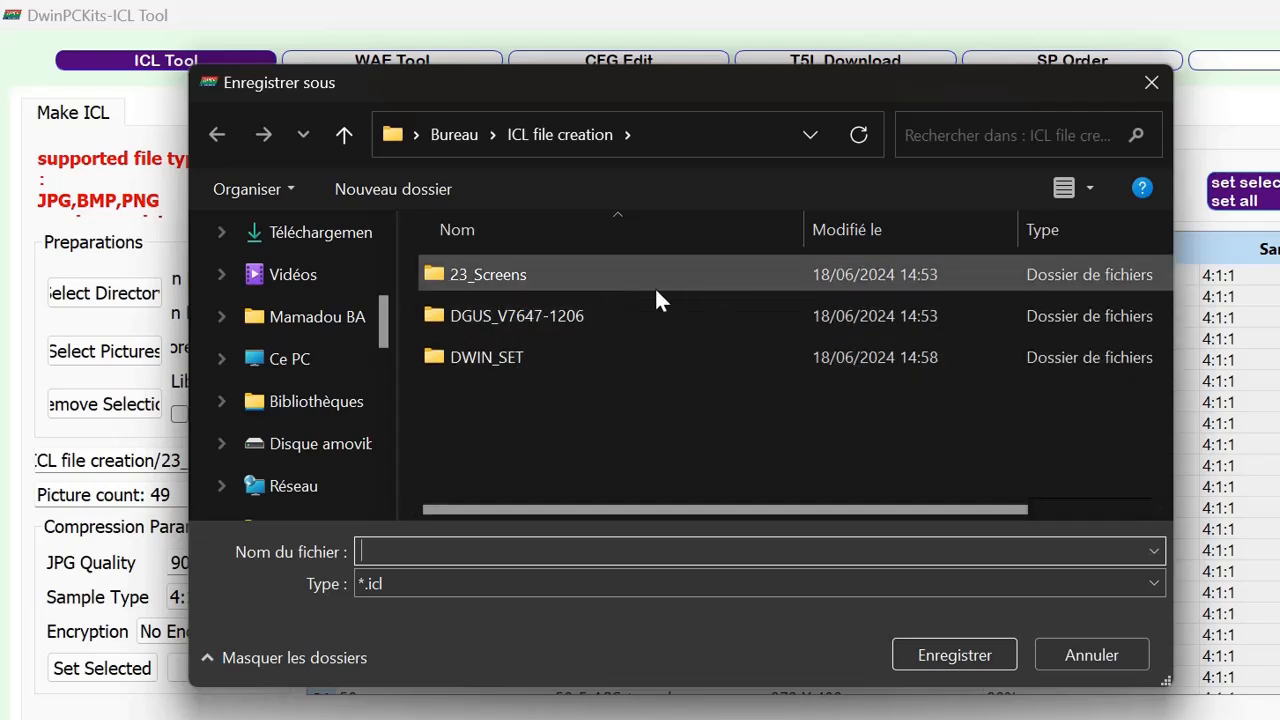
click(498, 276)
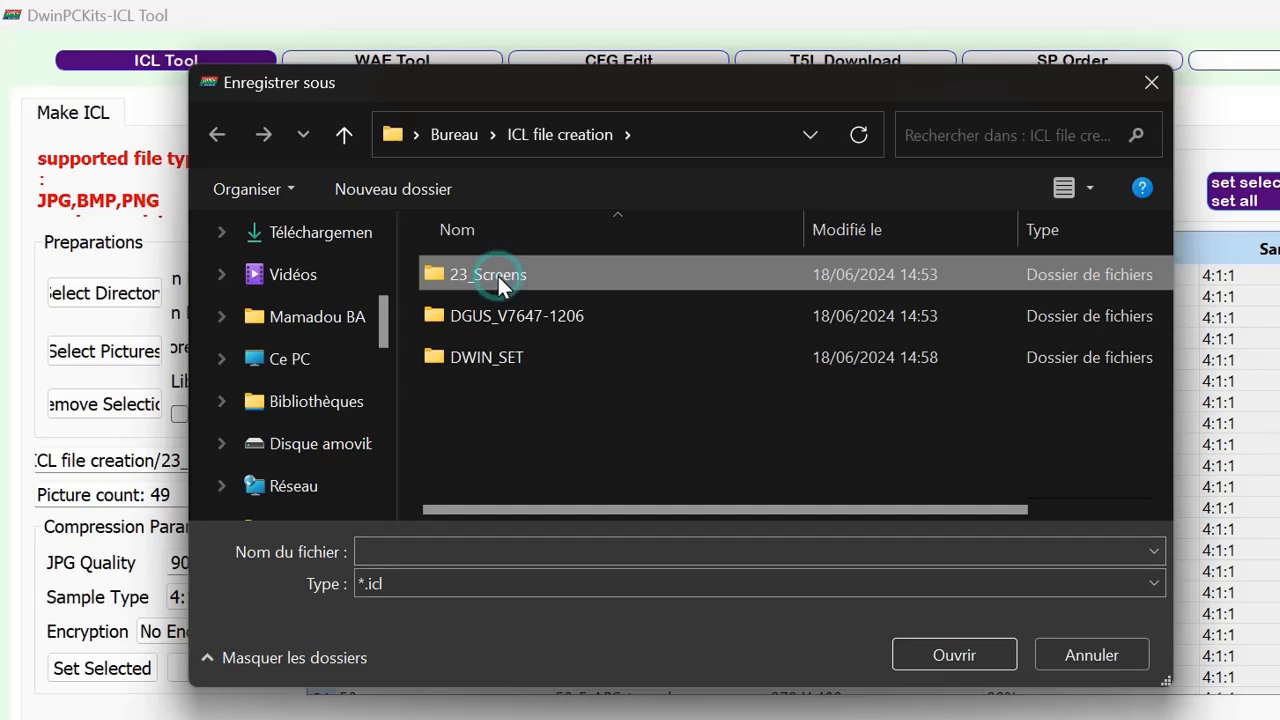
double_click(498, 276)
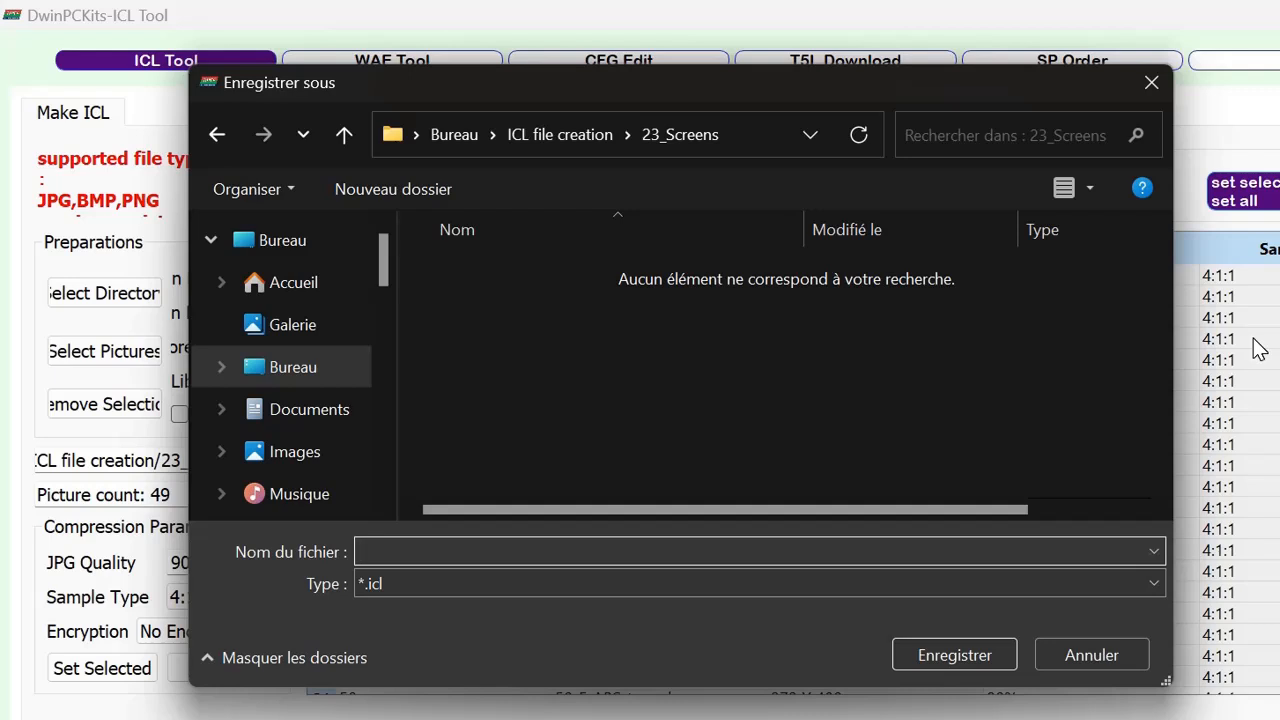
text(23)
text(_Scre)
text(nns)
key(BackSpace)
key(BackSpace)
key(BackSpace)
text(ens)
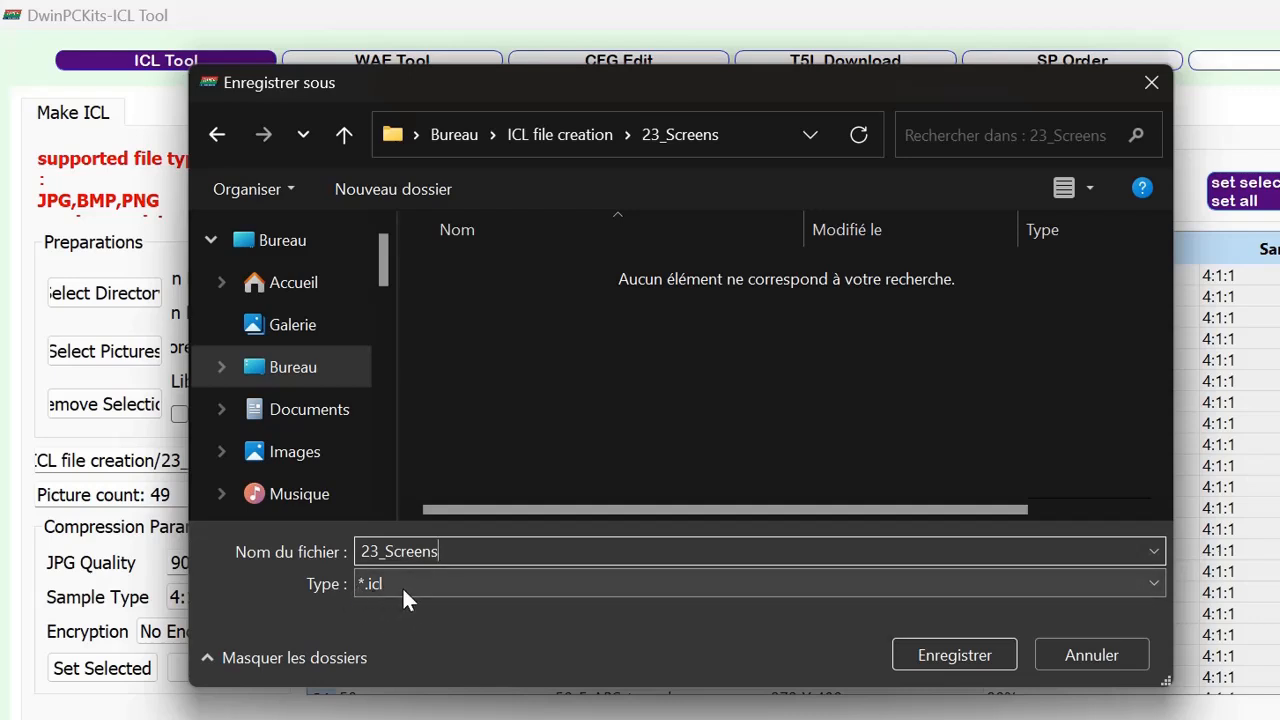
click(947, 655)
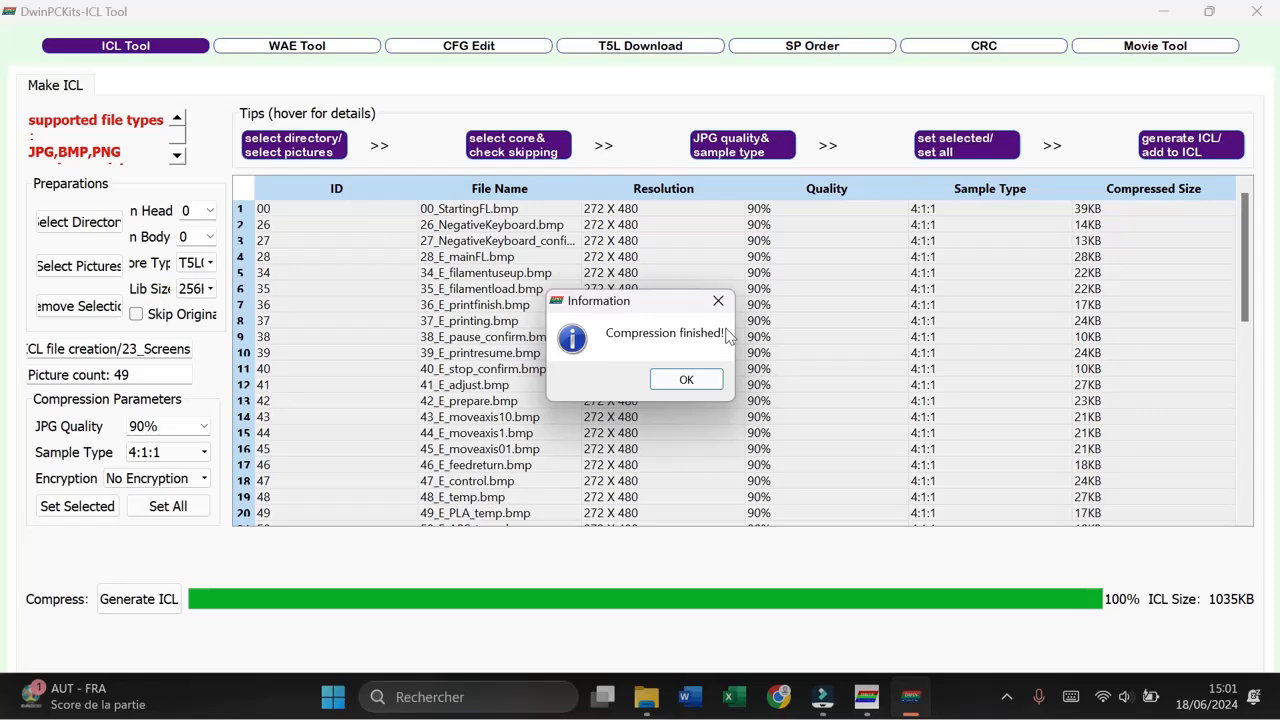
click(686, 380)
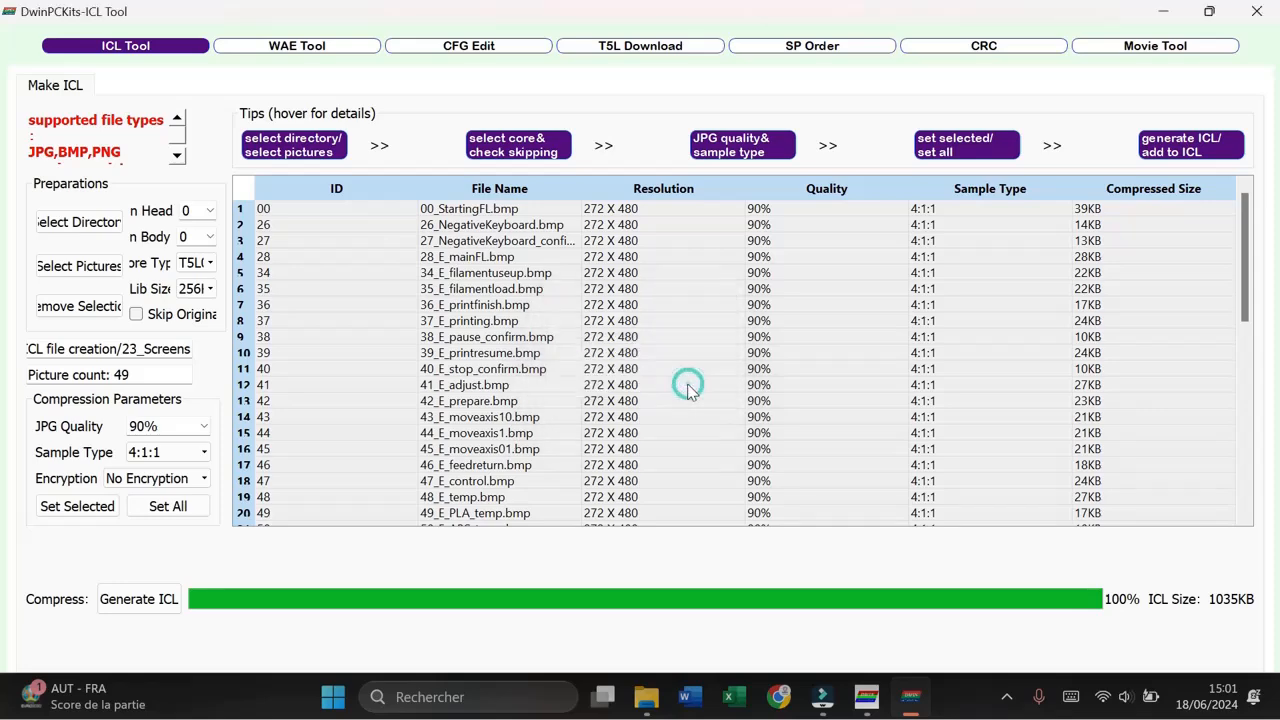
Step: Close the ICL Tool and DGUS windows, and open the 23_Screens folder under ICL file creation in File Explorer
click(1256, 11)
click(1263, 29)
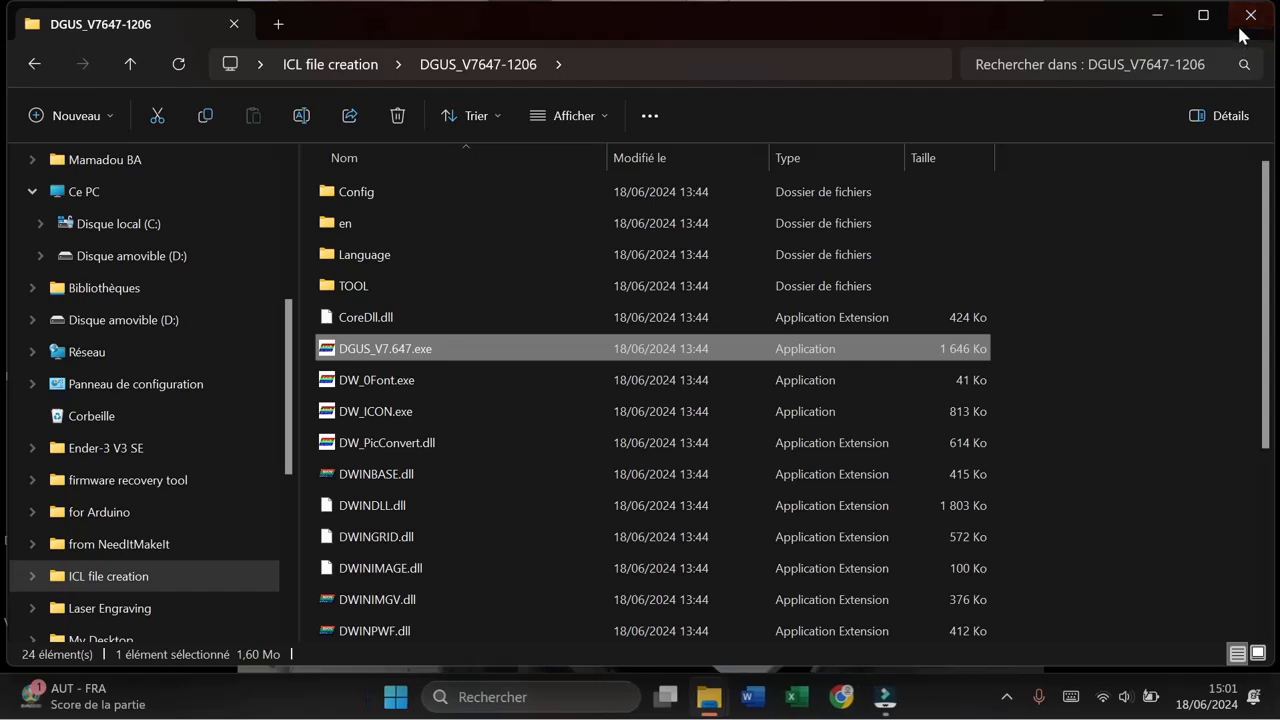
click(393, 64)
click(337, 71)
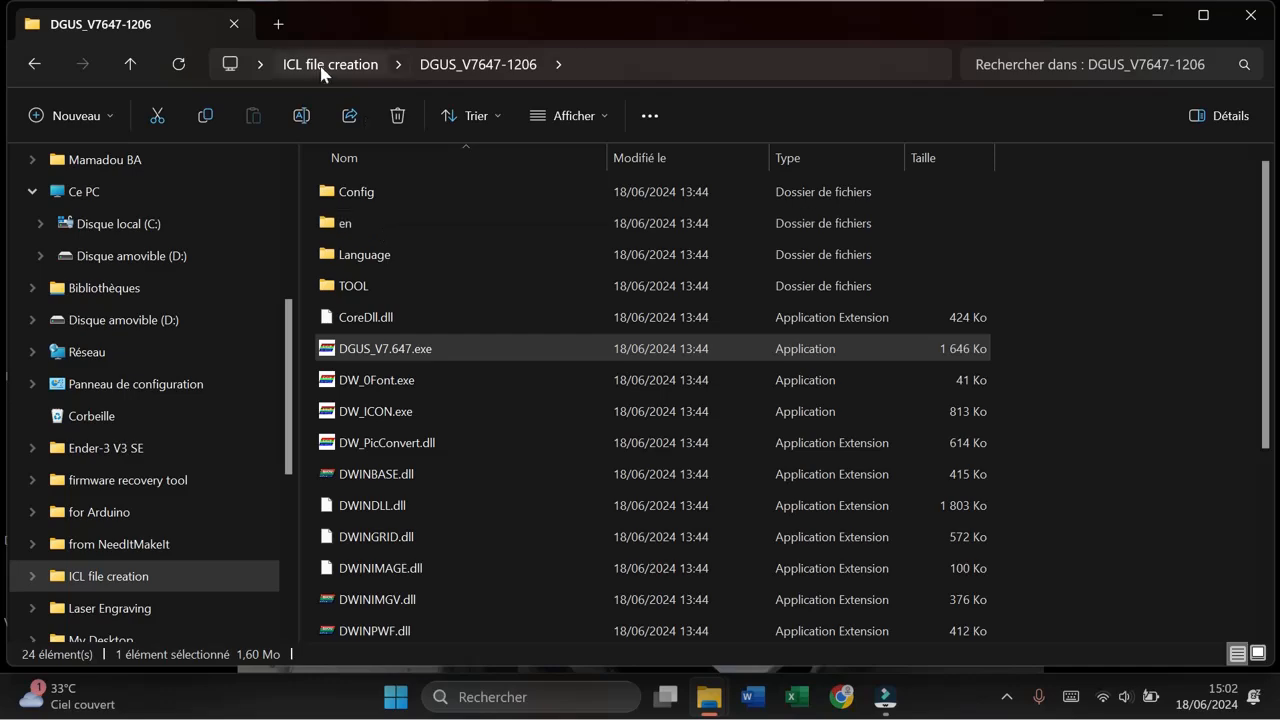
click(325, 68)
double_click(372, 192)
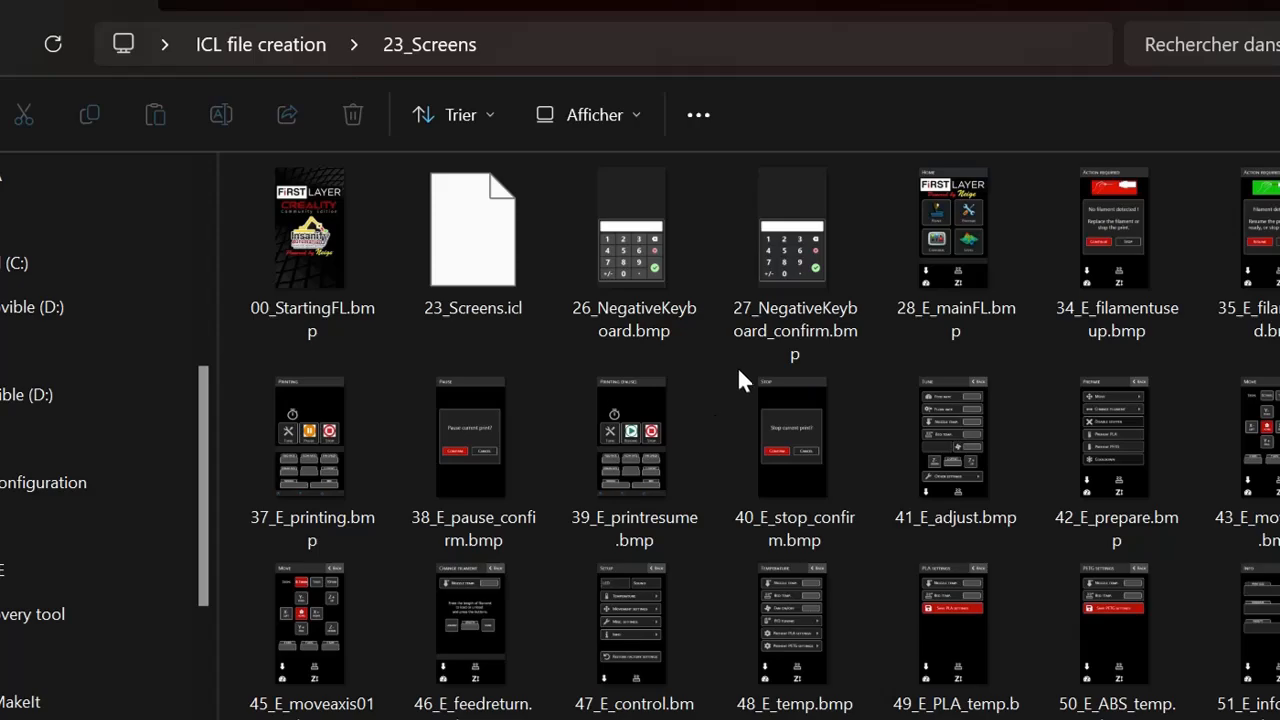
Step: Copy the generated 23_Screens.icl file from the 23_Screens folder
click(428, 232)
right_click(437, 238)
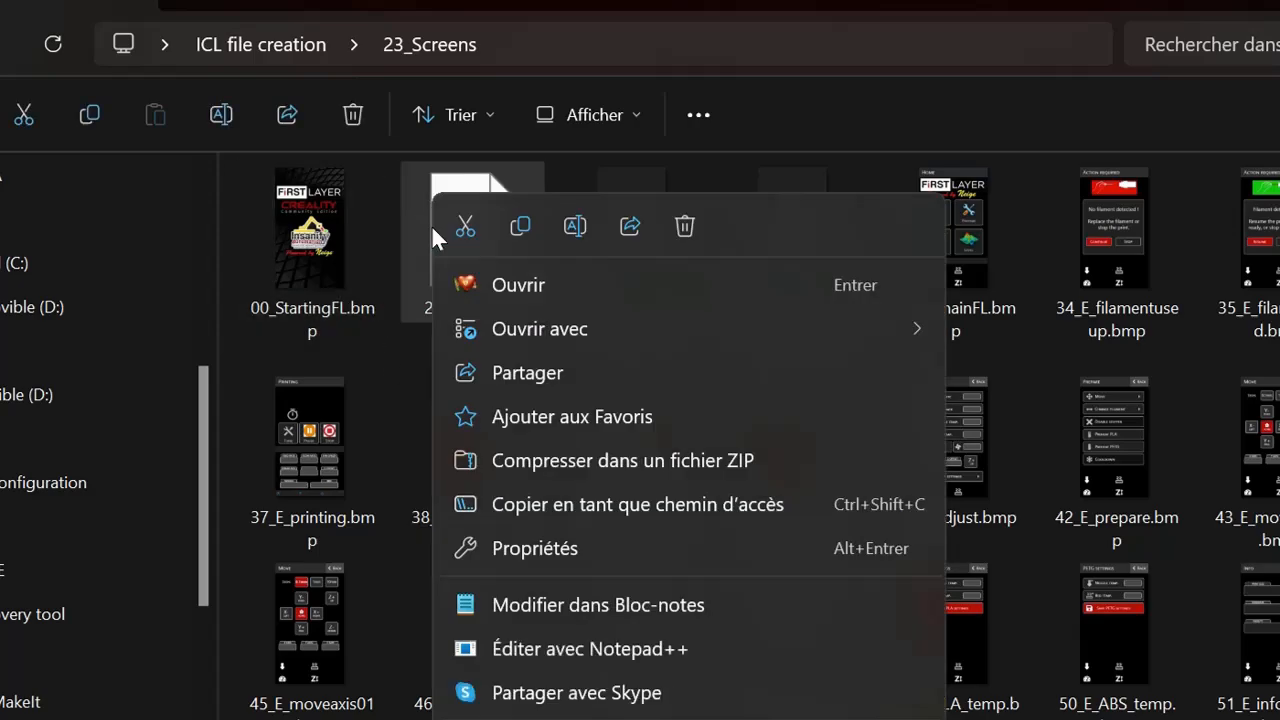
click(523, 223)
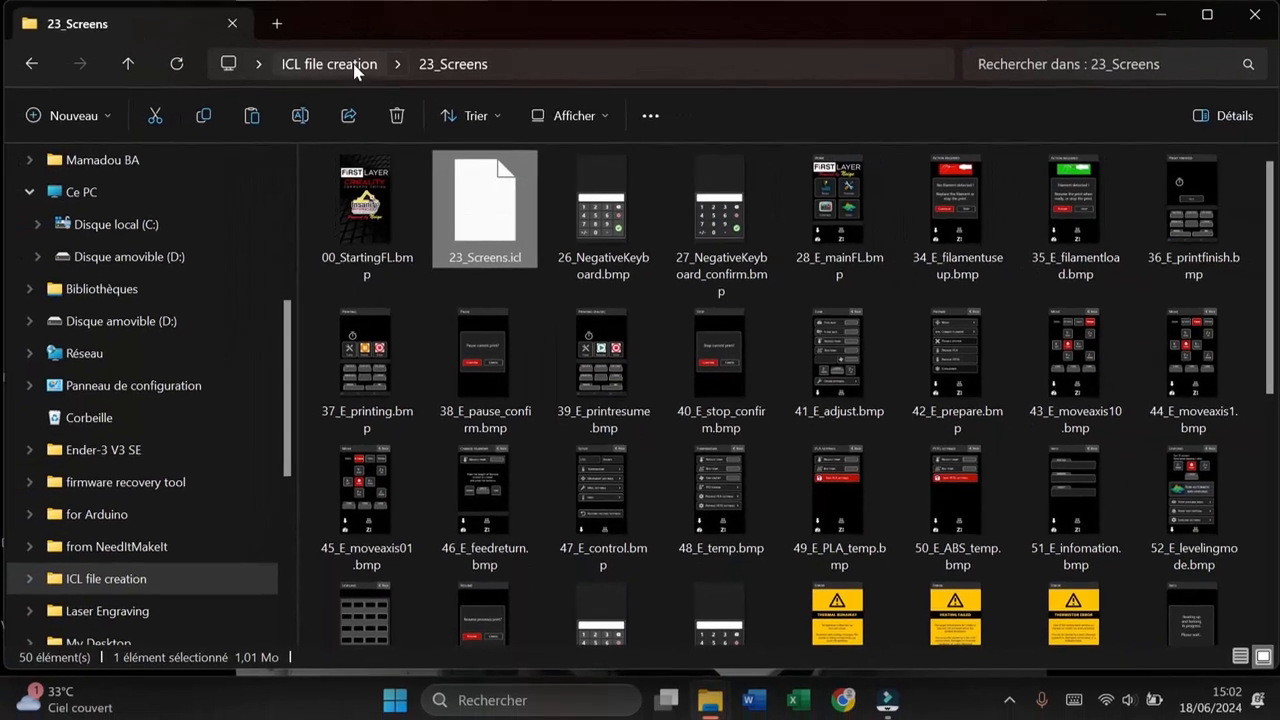
Step: Paste the copied 23_Screens.icl into the DWIN_SET folder and show its files in the details view
click(295, 47)
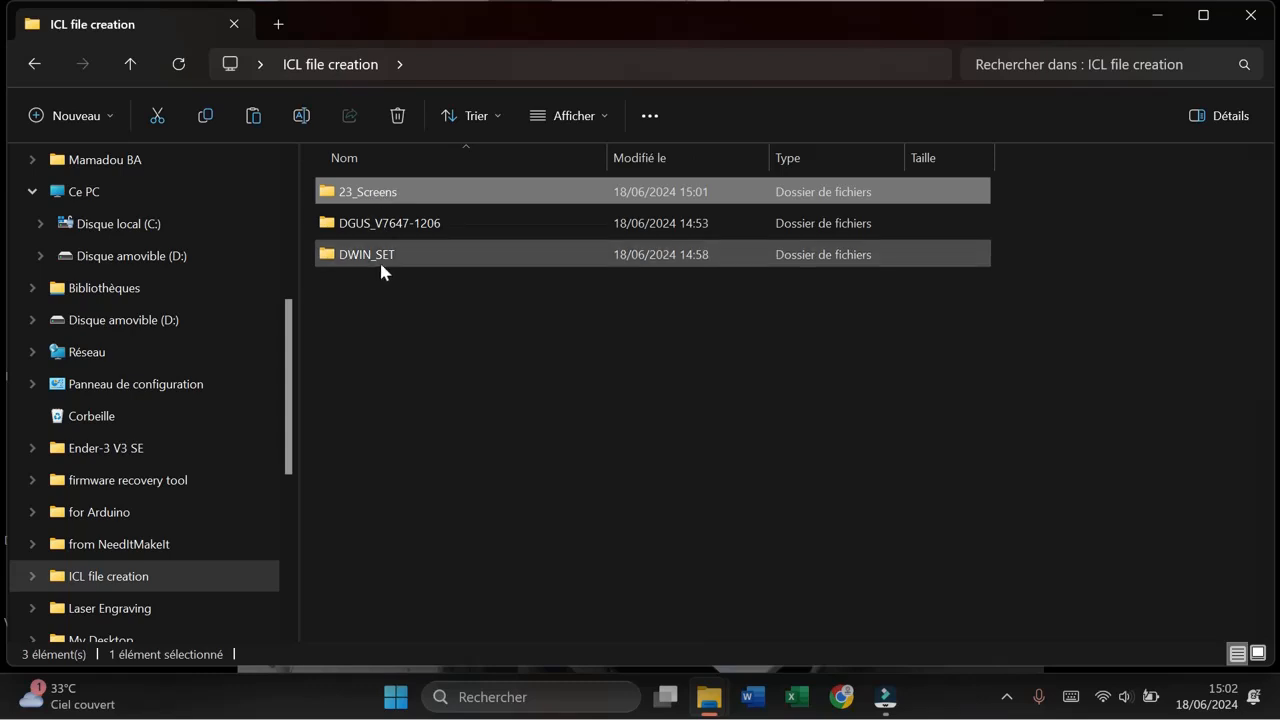
double_click(385, 259)
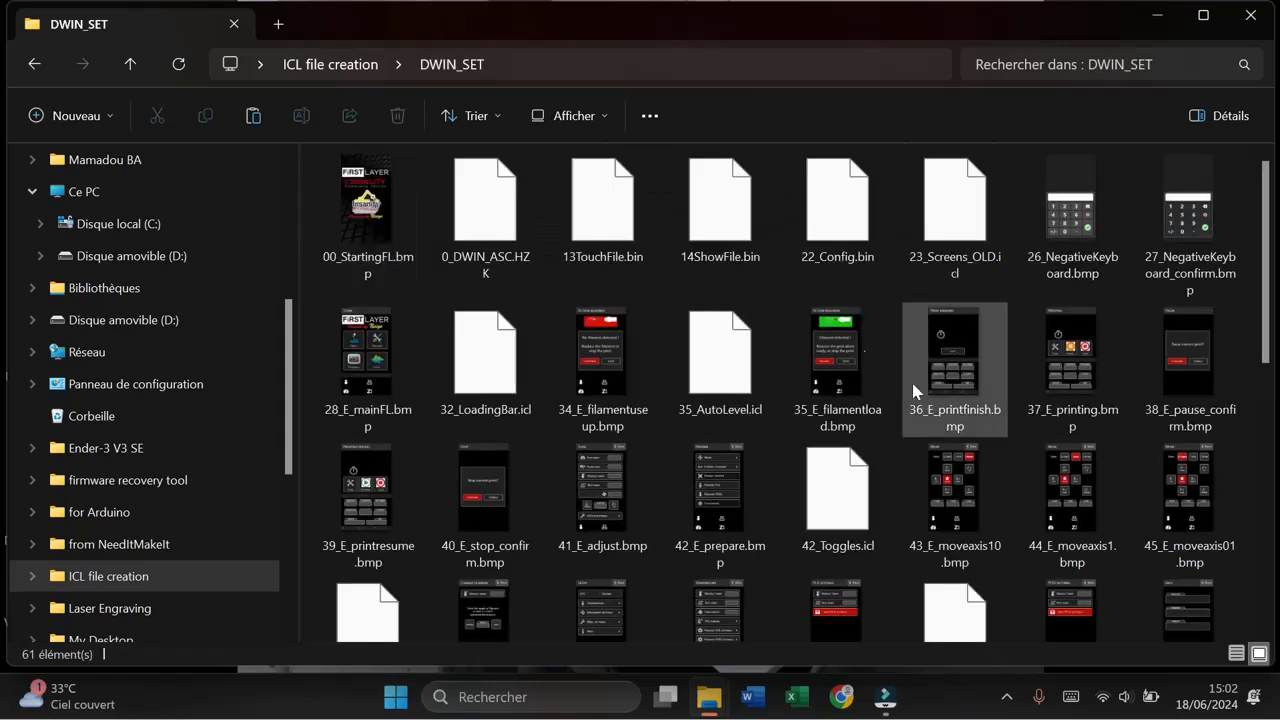
click(253, 116)
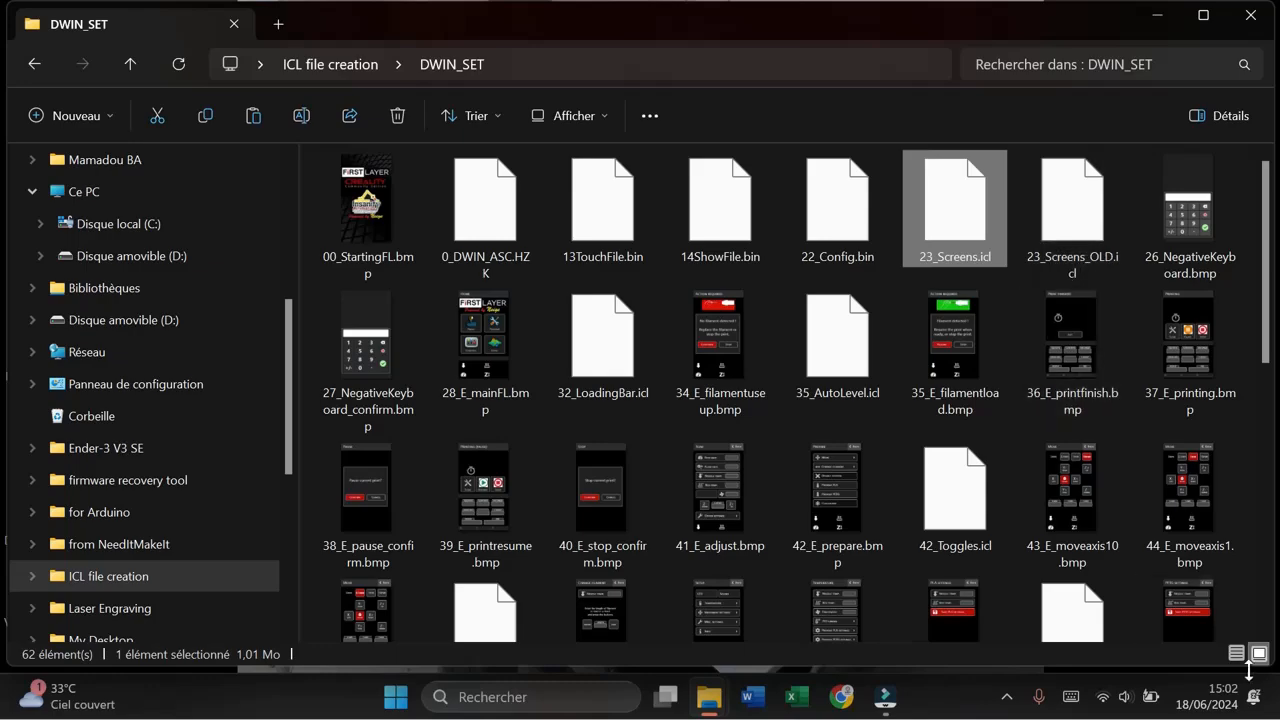
click(1237, 654)
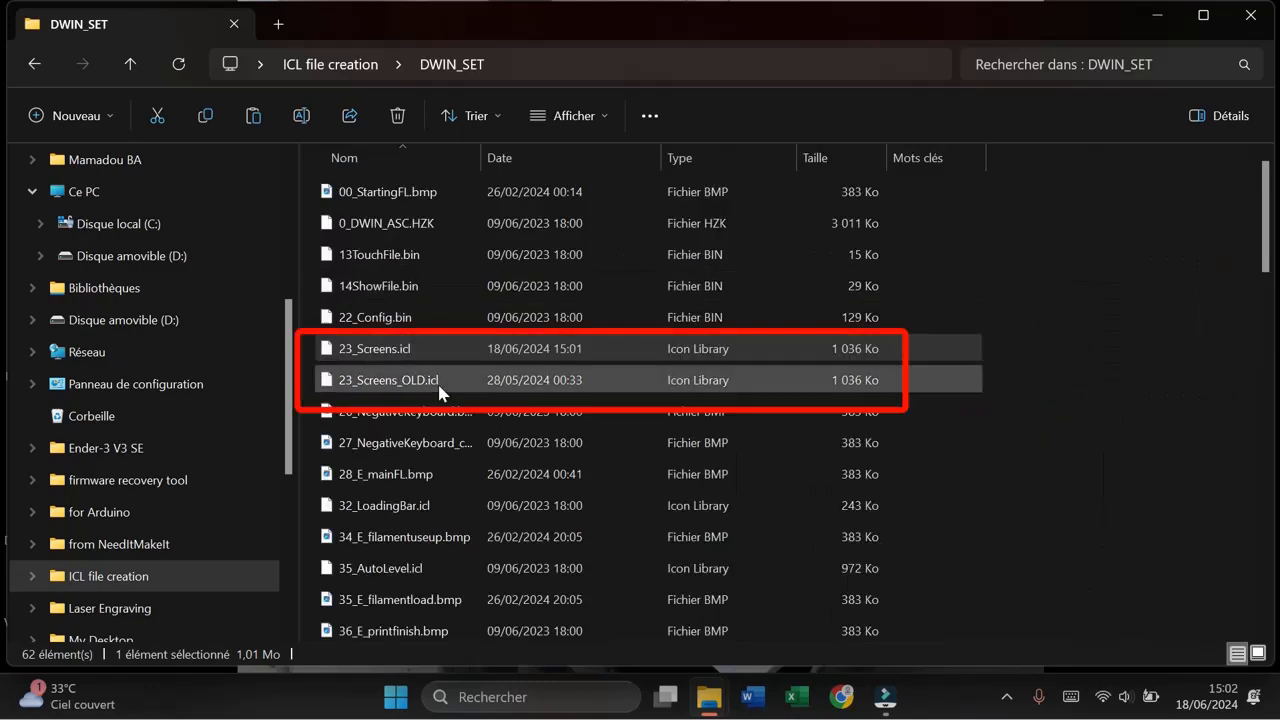